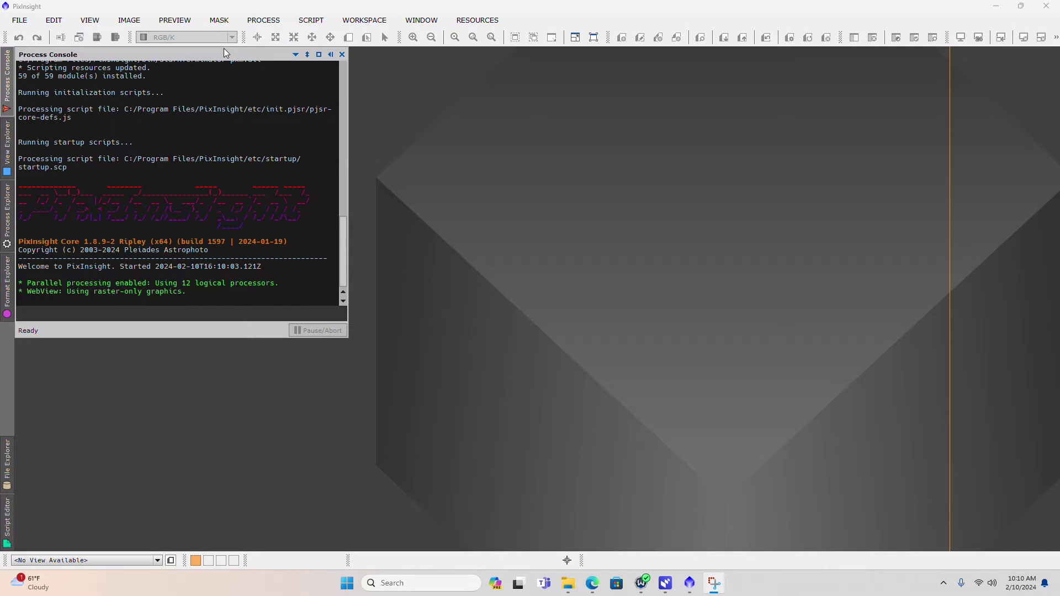
# Close the Process Console panel
pyautogui.click(341, 54)
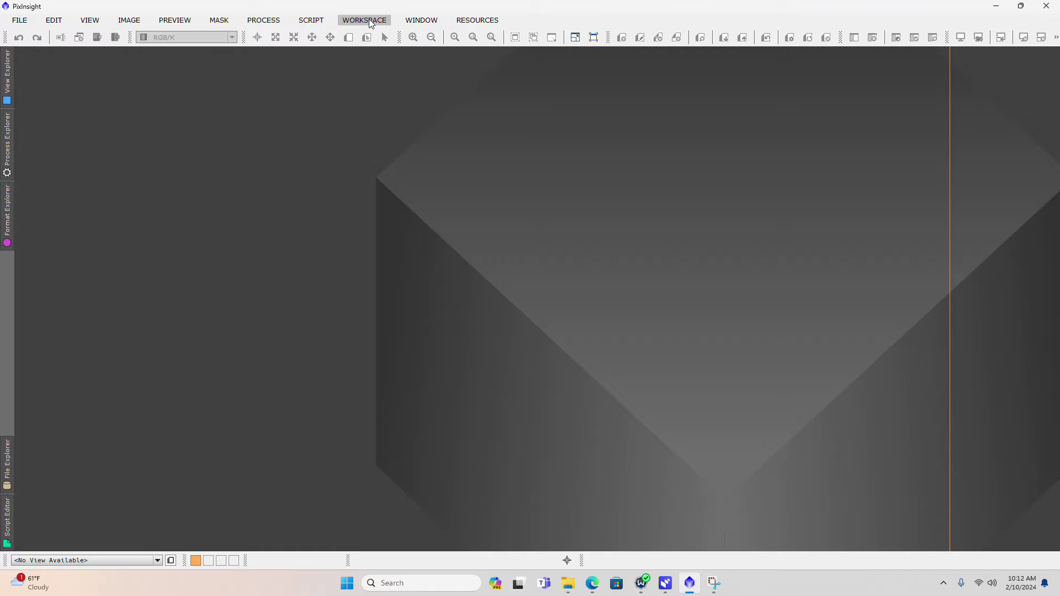
# Browse the PROCESS > All Processes list twice, dismissing it each time
pyautogui.click(264, 20)
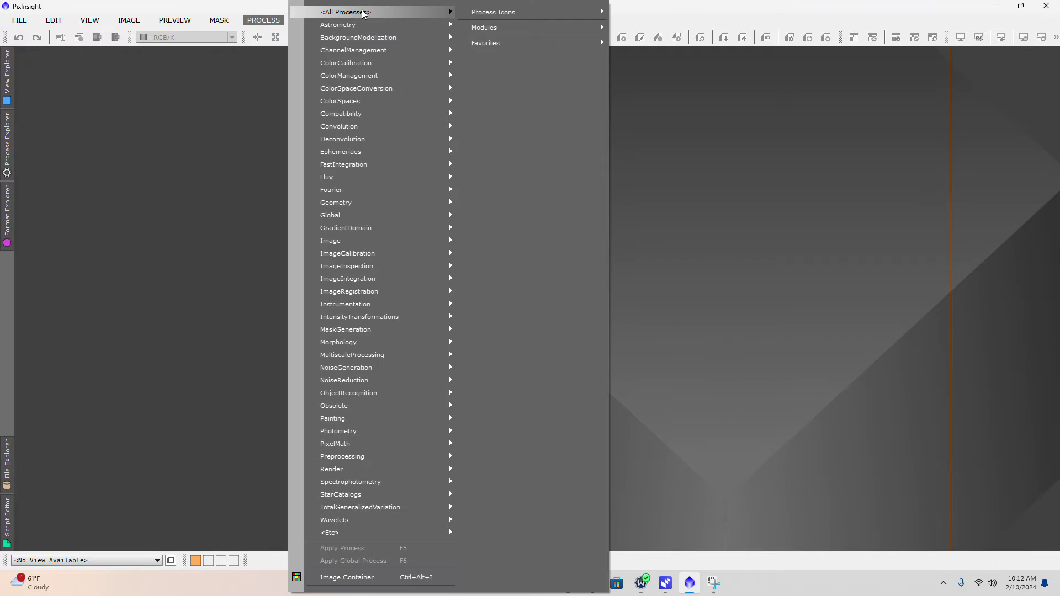
pyautogui.moveTo(365, 12)
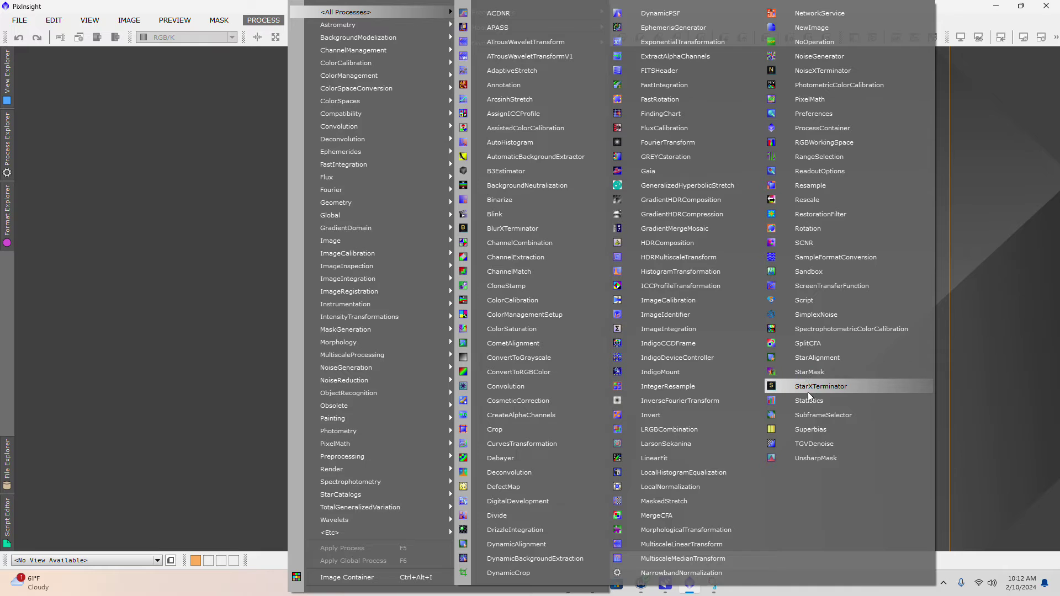
pyautogui.click(208, 229)
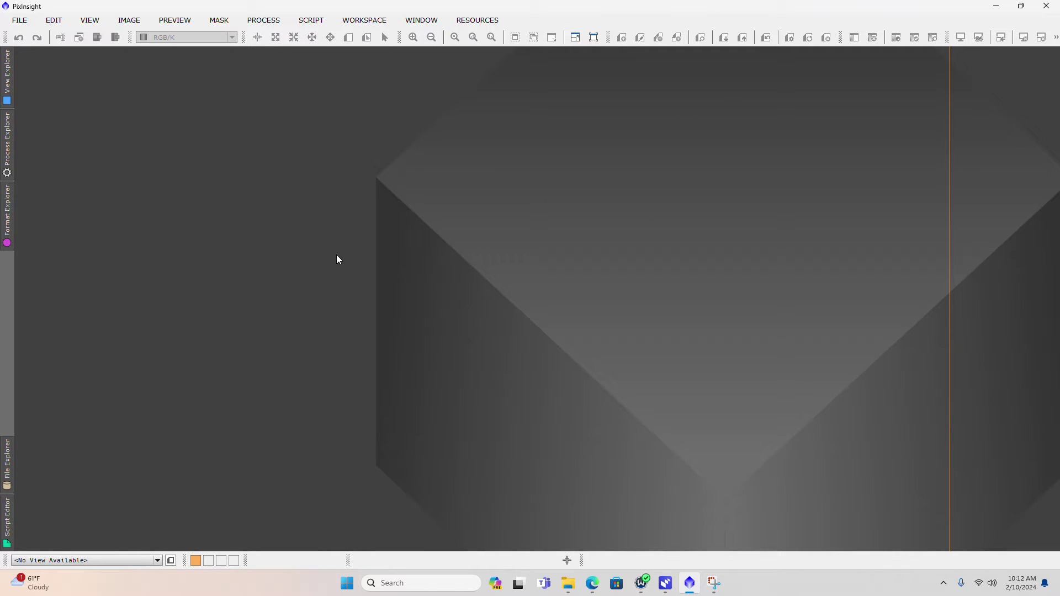
pyautogui.click(265, 20)
pyautogui.moveTo(390, 15)
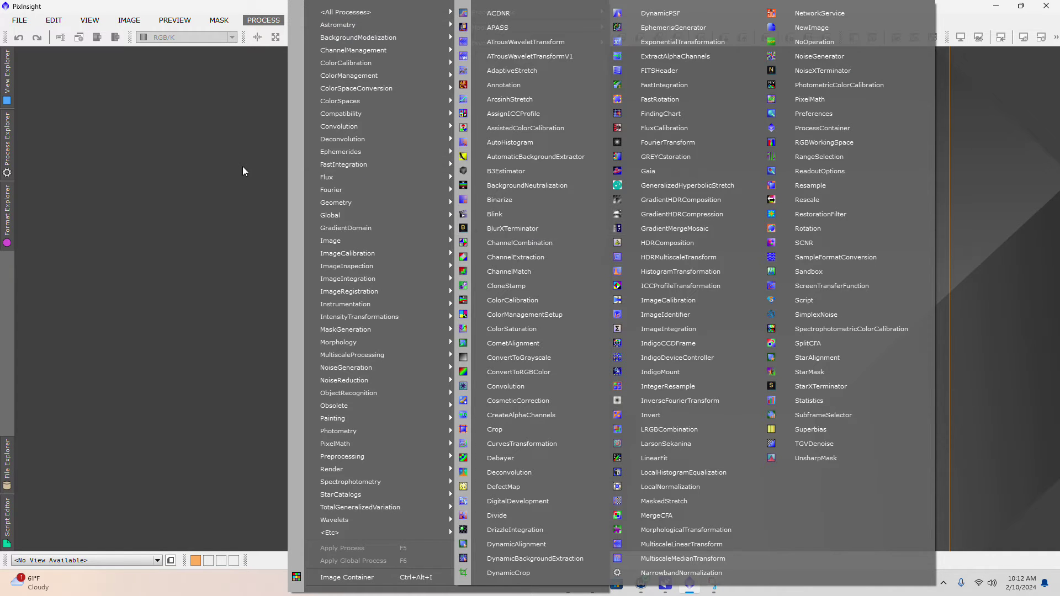
pyautogui.click(264, 12)
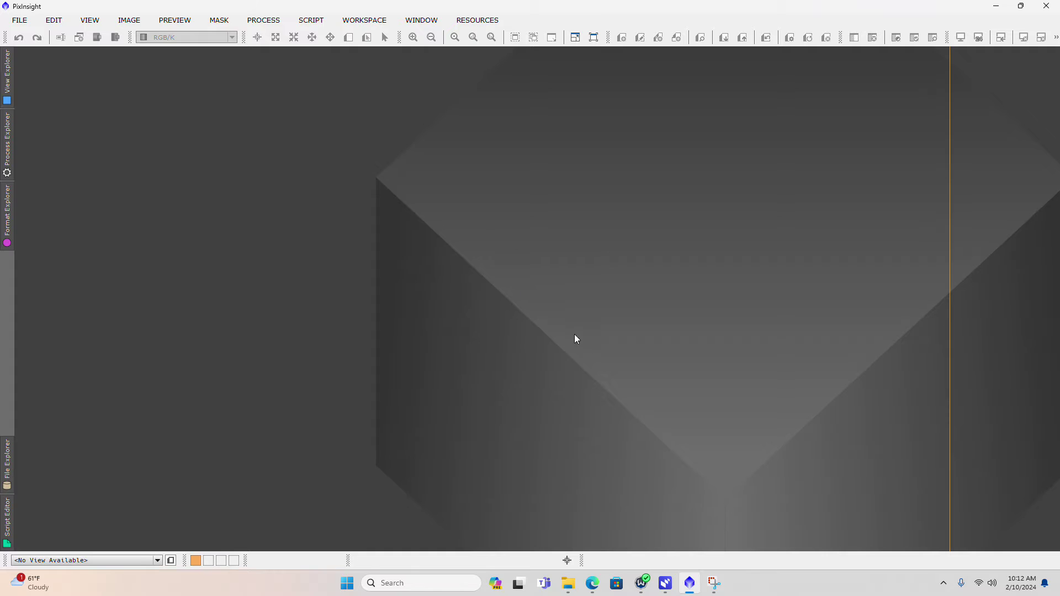
pyautogui.click(571, 587)
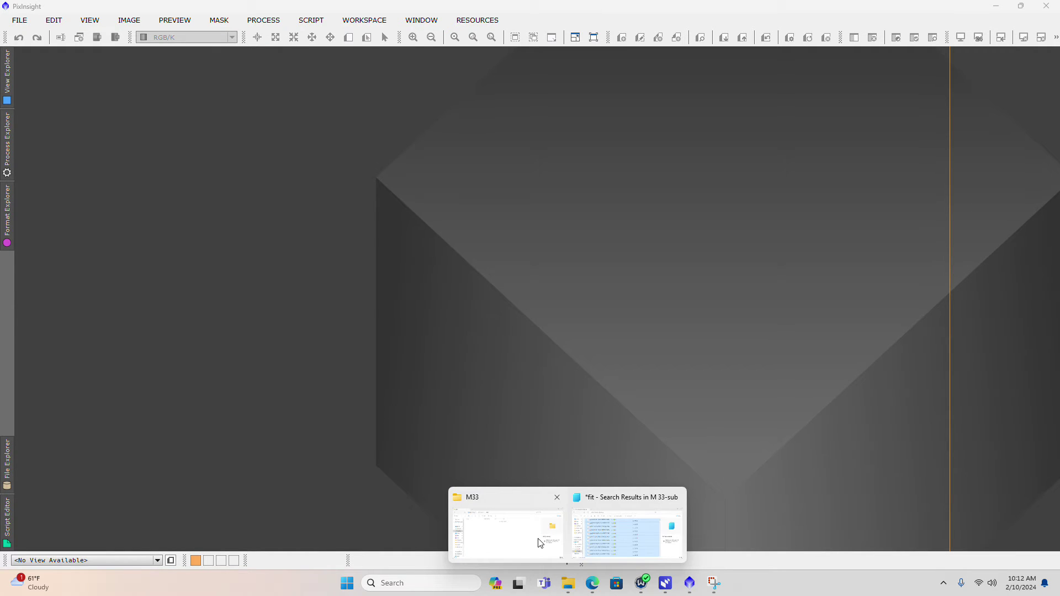
pyautogui.moveTo(598, 535)
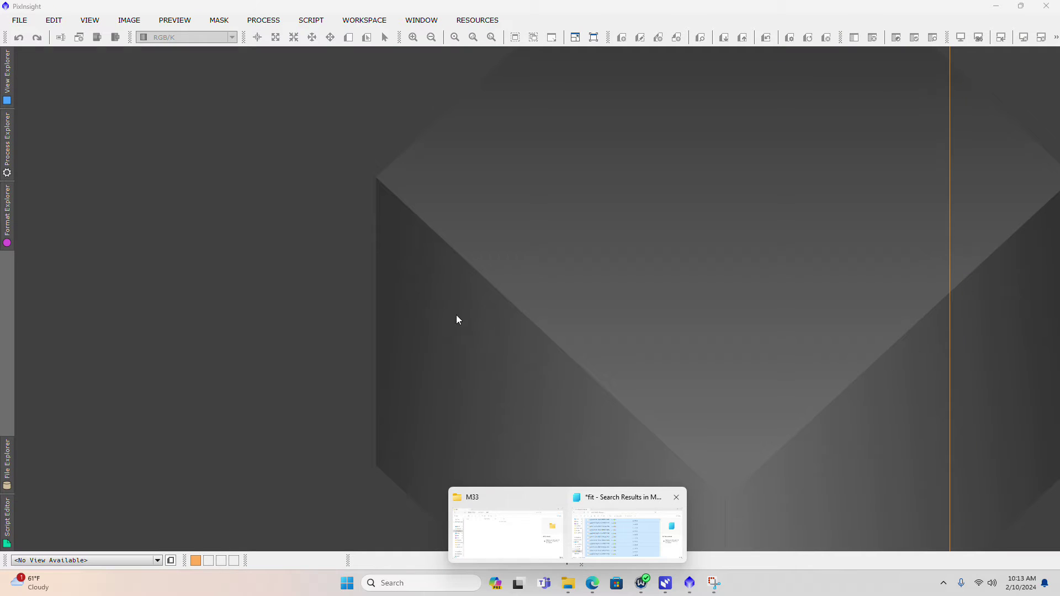
pyautogui.click(463, 321)
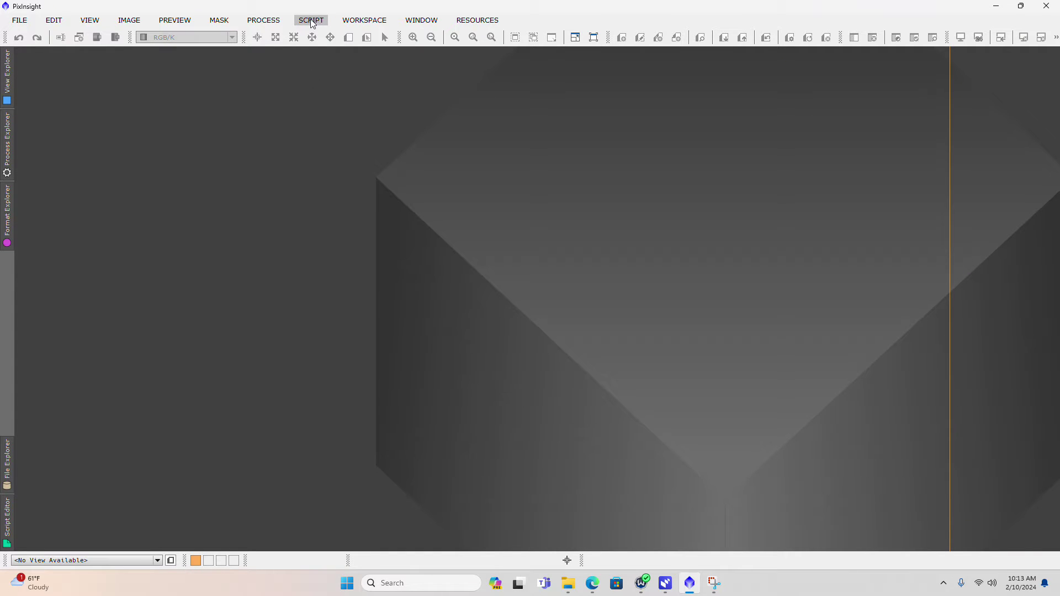
# Set CosmeticCorrection to Auto detect with Hot and Cold Sigma, saved as the Process01 icon
pyautogui.click(275, 22)
pyautogui.moveTo(353, 12)
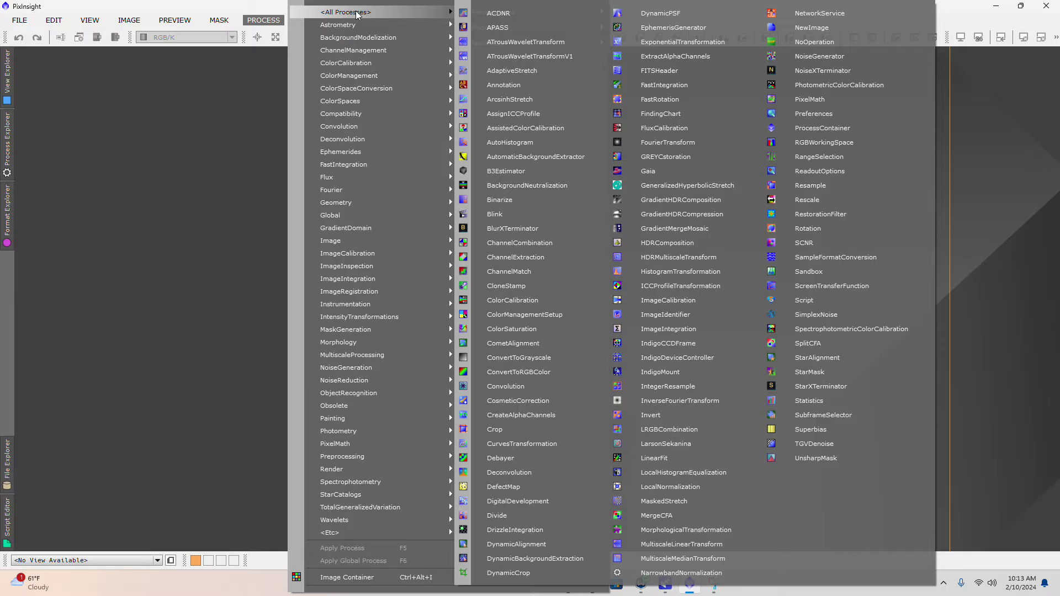
pyautogui.click(538, 402)
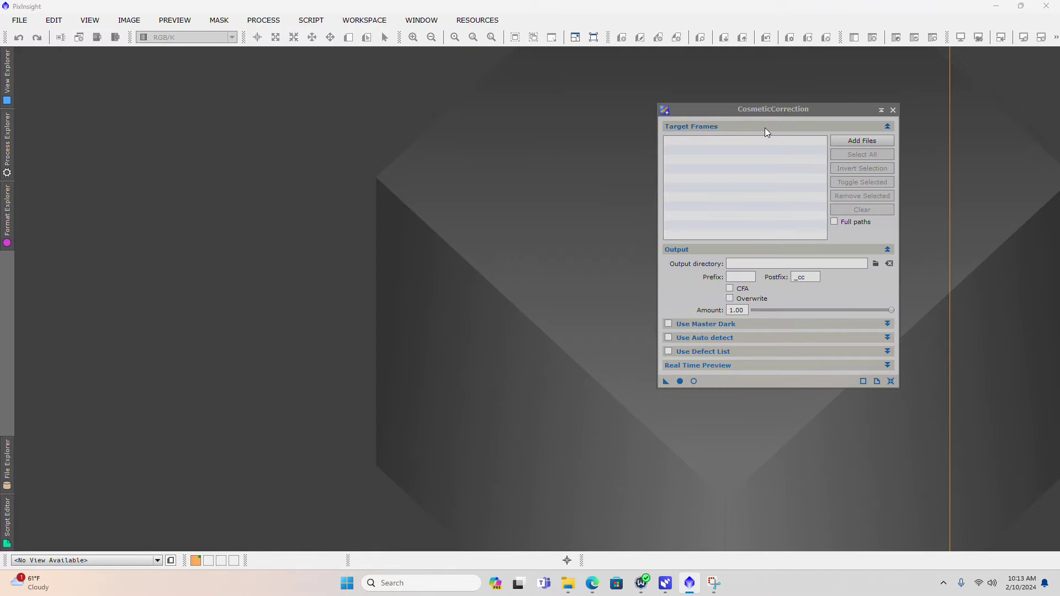
pyautogui.moveTo(760, 109); pyautogui.dragTo(746, 109)
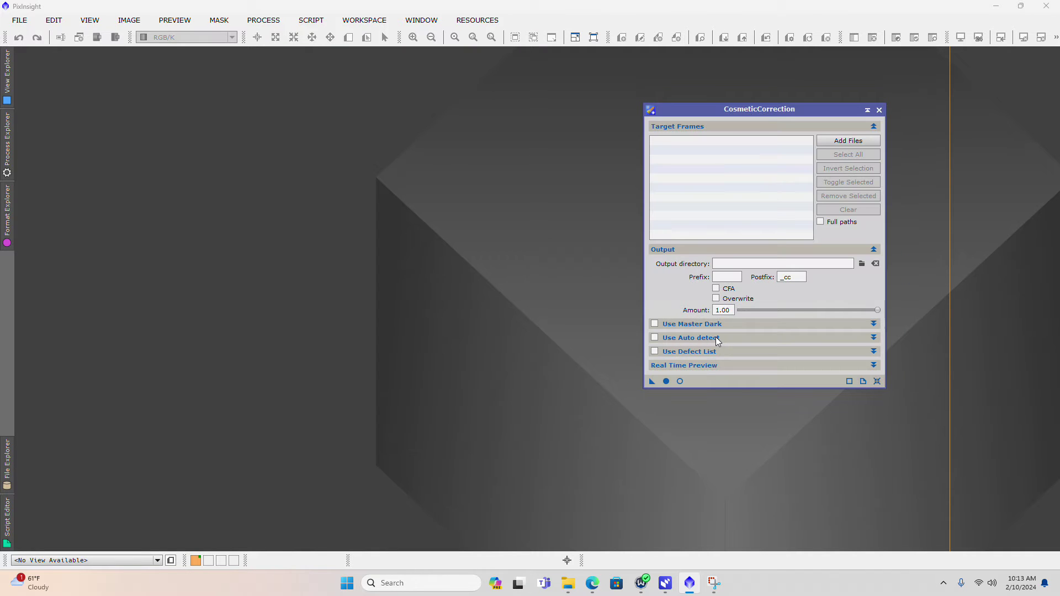
pyautogui.click(655, 338)
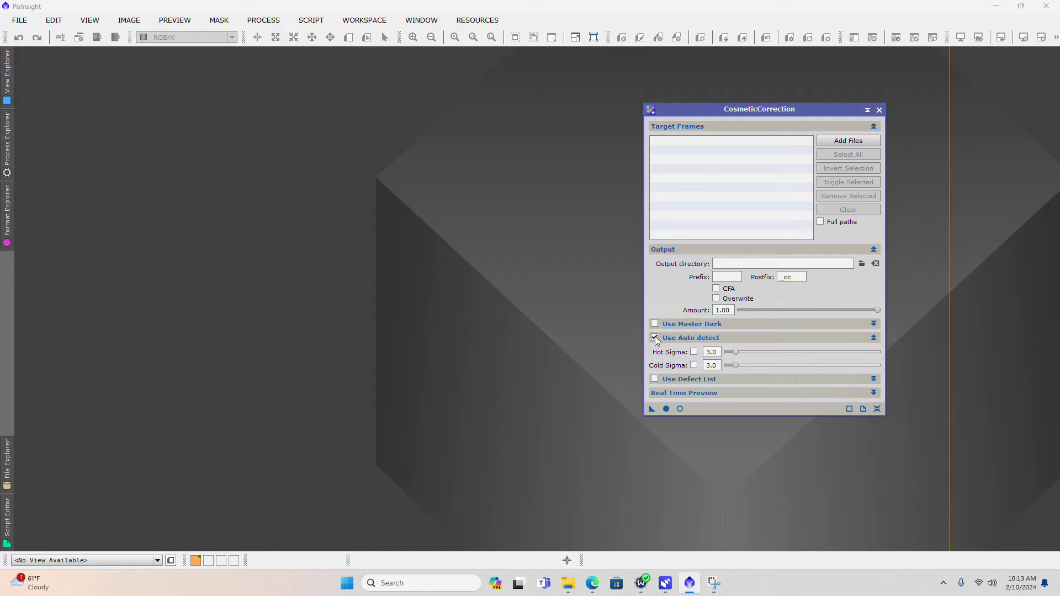
pyautogui.click(694, 352)
pyautogui.click(694, 365)
pyautogui.moveTo(654, 412); pyautogui.dragTo(844, 468)
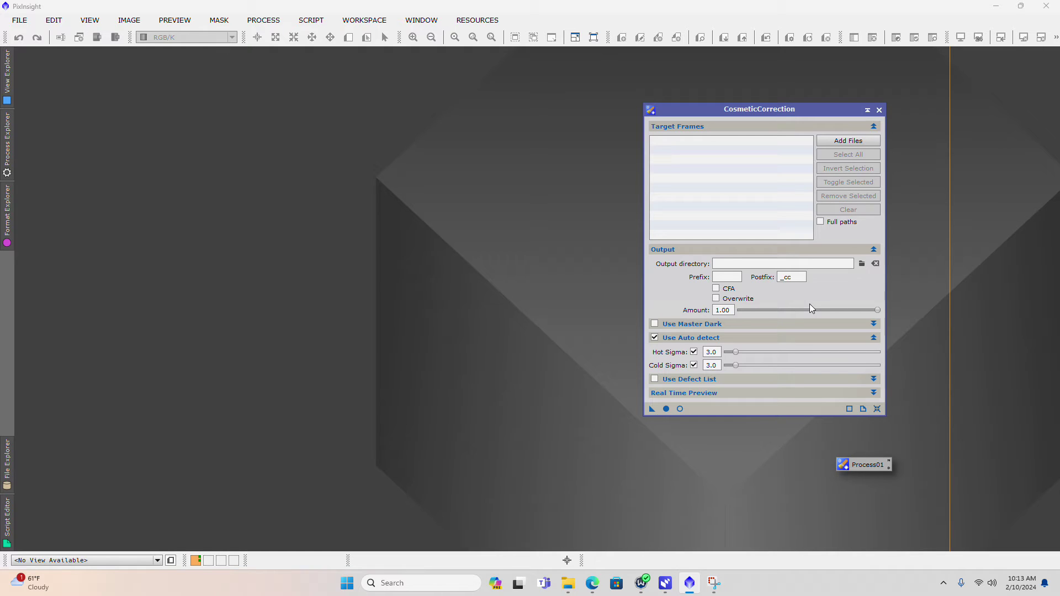
pyautogui.click(879, 110)
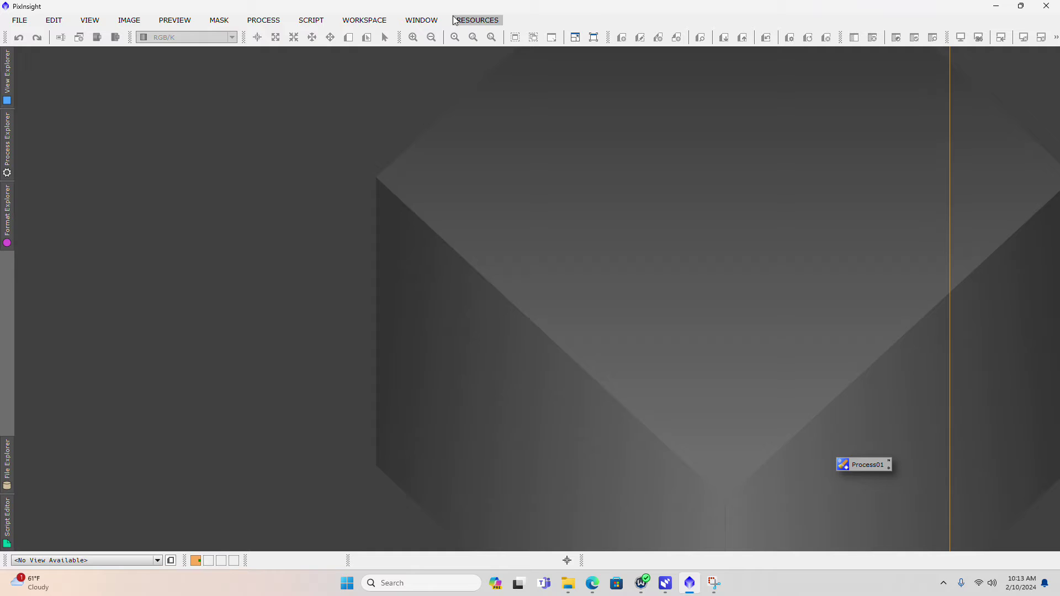
# Launch the WeightedBatchPreprocessing script and clear its Lights list
pyautogui.click(311, 20)
pyautogui.moveTo(348, 39)
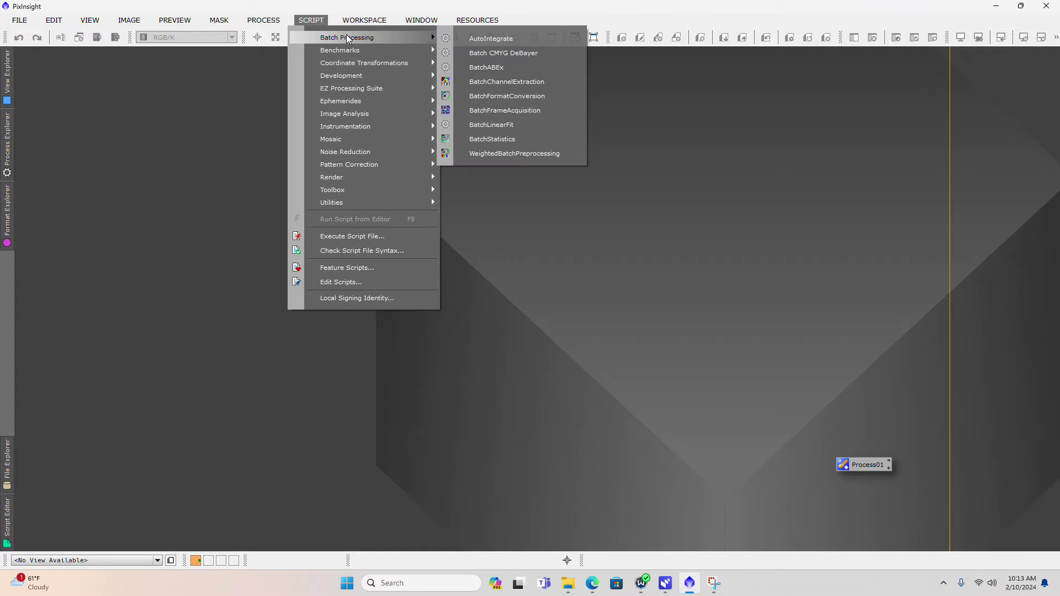
pyautogui.click(513, 154)
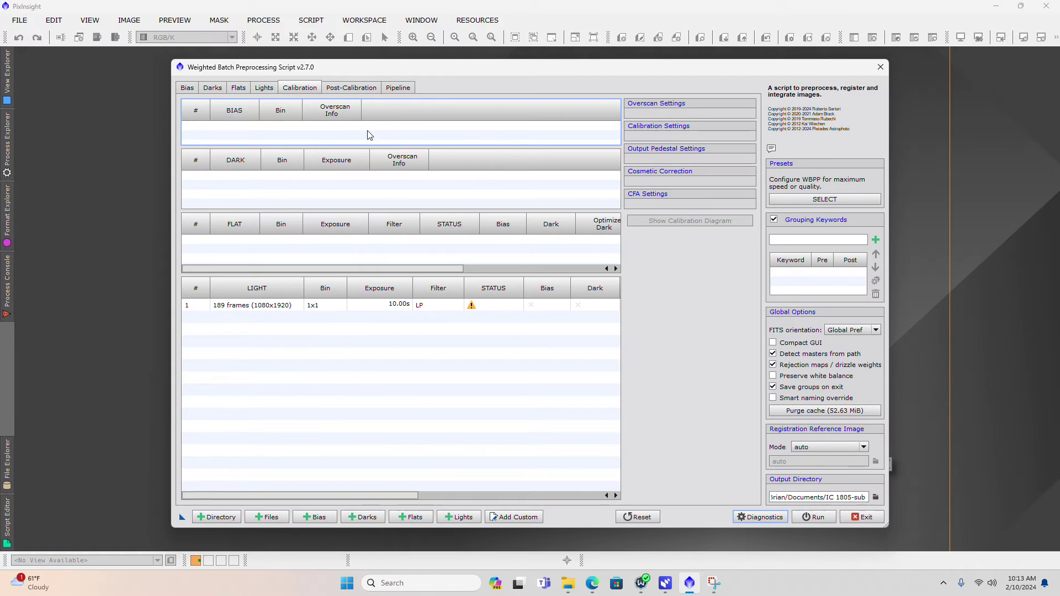
pyautogui.moveTo(461, 67); pyautogui.dragTo(405, 66)
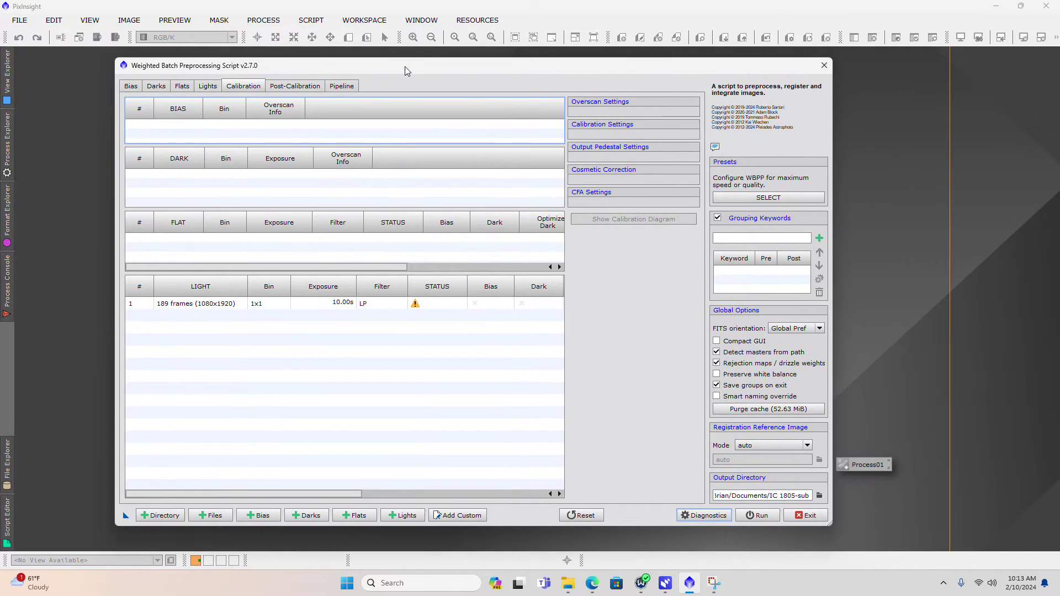
pyautogui.click(208, 89)
pyautogui.click(439, 107)
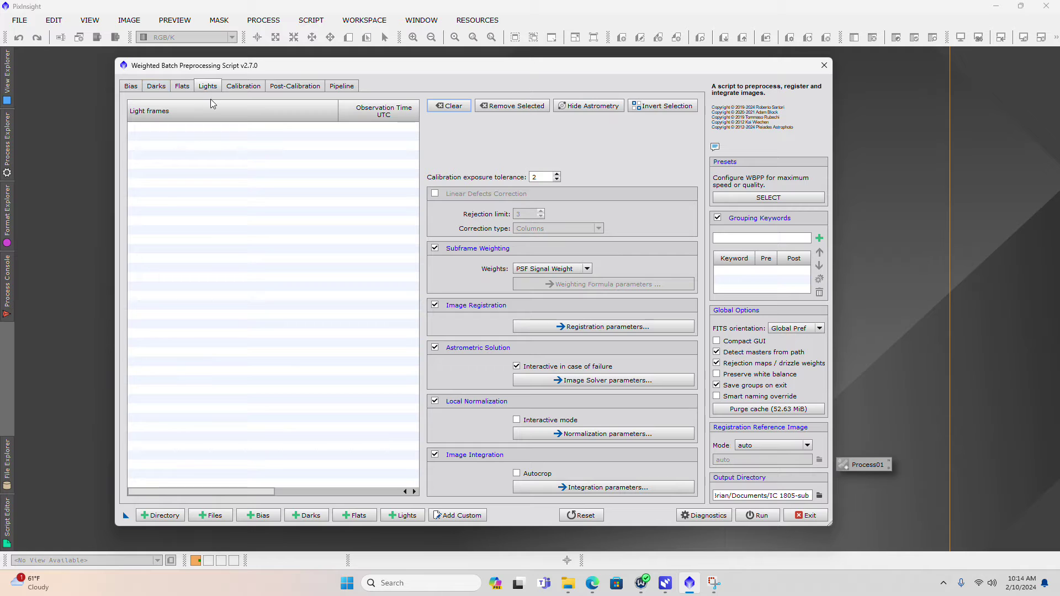
# Start adding lights and browse to the Documents > Thor's Helmet Nebula folder
pyautogui.click(404, 516)
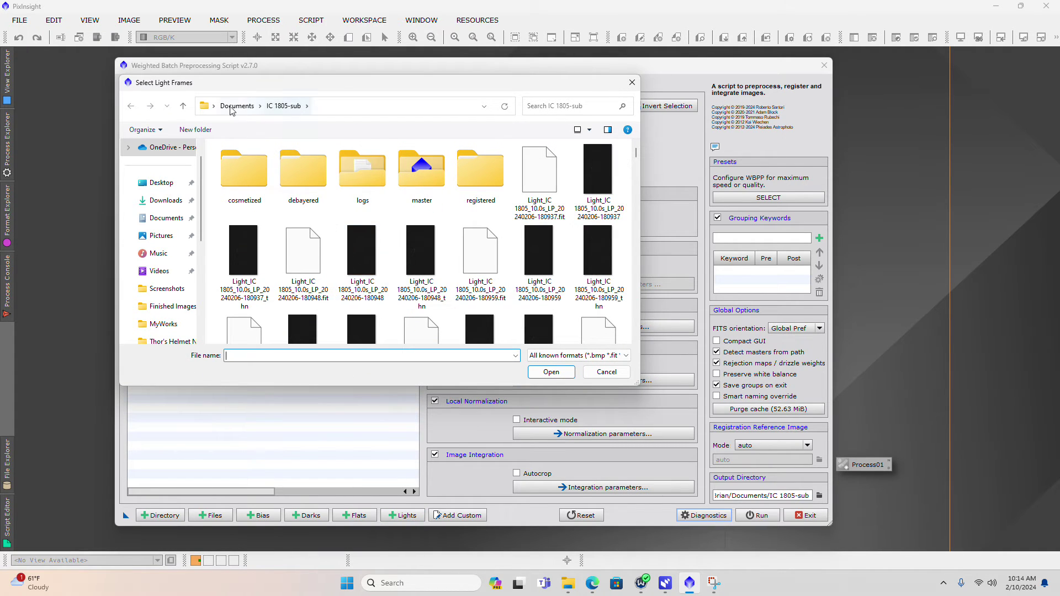
pyautogui.click(184, 107)
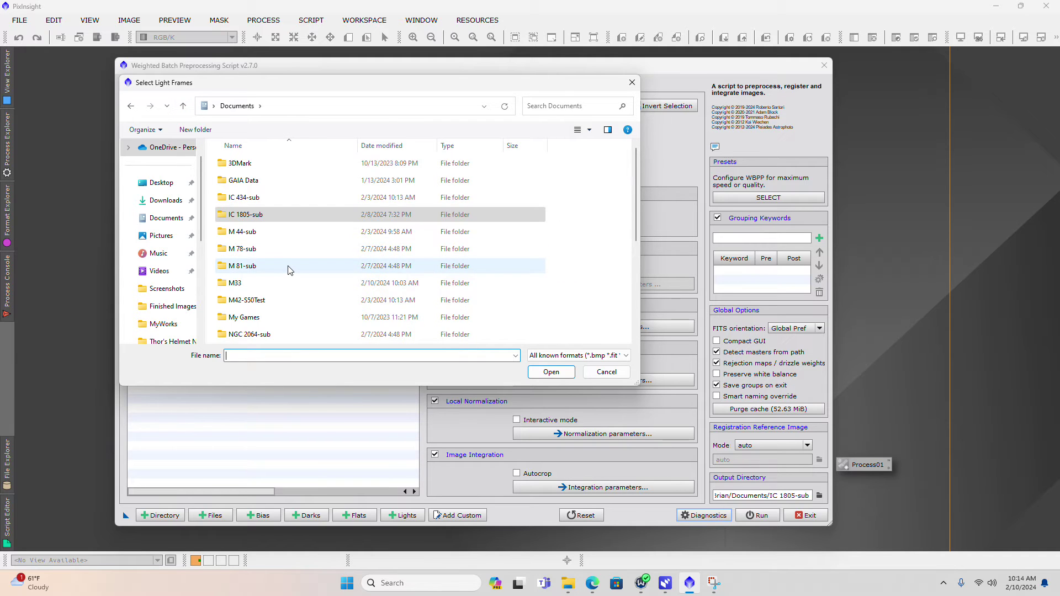
pyautogui.scroll(-3, 290, 269)
pyautogui.scroll(-2, 289, 270)
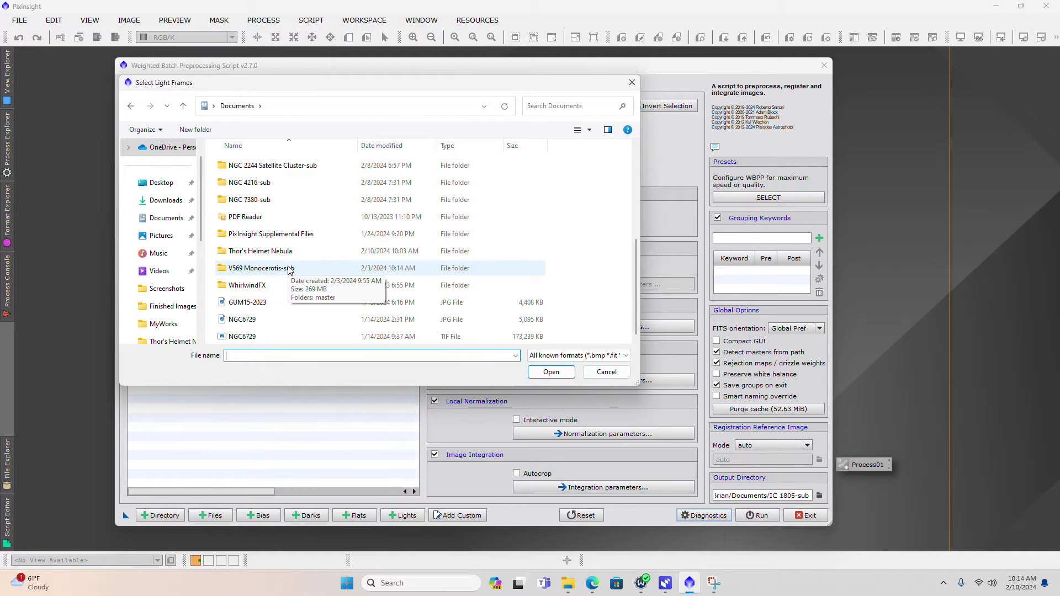
pyautogui.scroll(4, 288, 269)
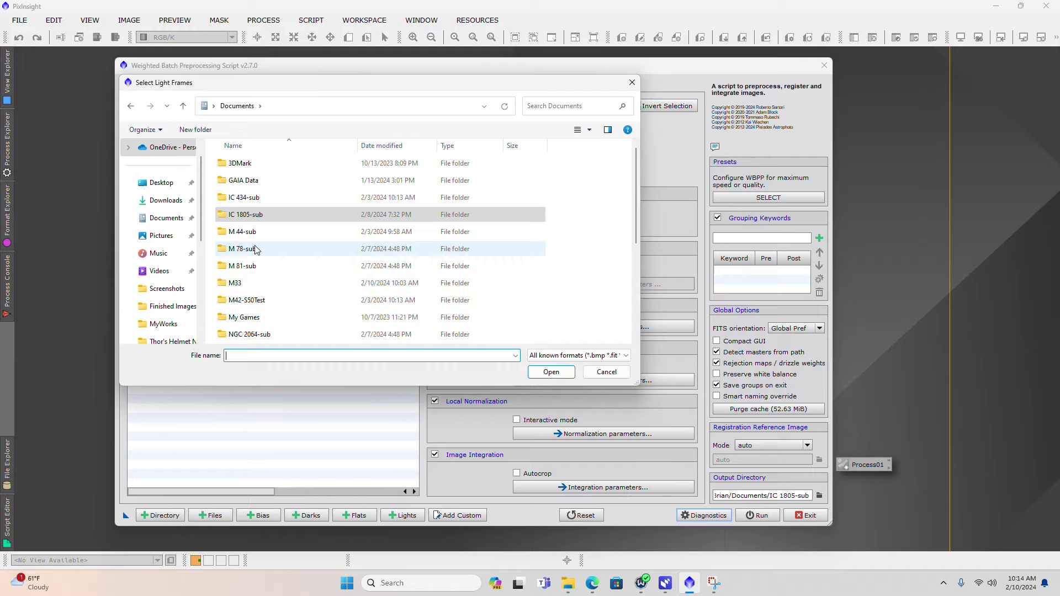
pyautogui.scroll(-2, 255, 250)
pyautogui.scroll(-1, 253, 307)
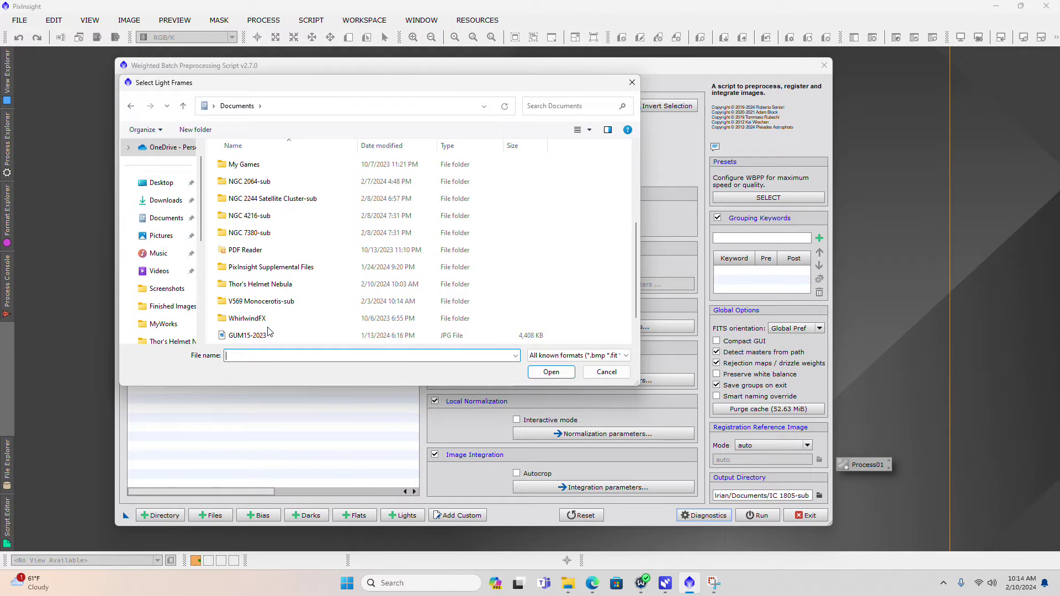
pyautogui.doubleClick(268, 286)
# Select every light frame from first to last and add them to the Lights list
pyautogui.click(247, 181)
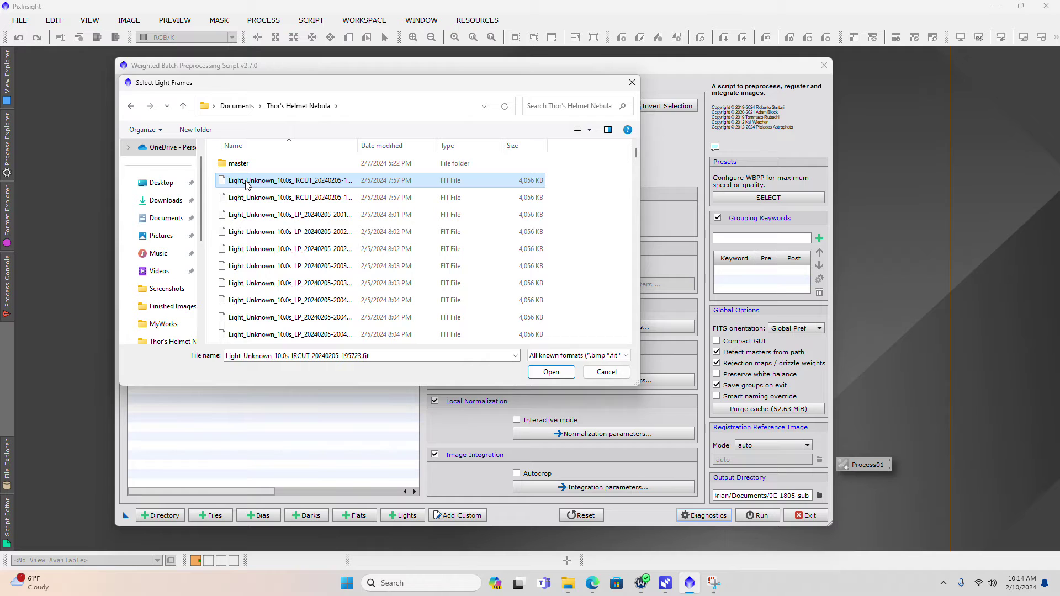
pyautogui.moveTo(638, 154); pyautogui.dragTo(636, 330)
pyautogui.keyDown('shift'); pyautogui.click(330, 338); pyautogui.keyUp('shift')
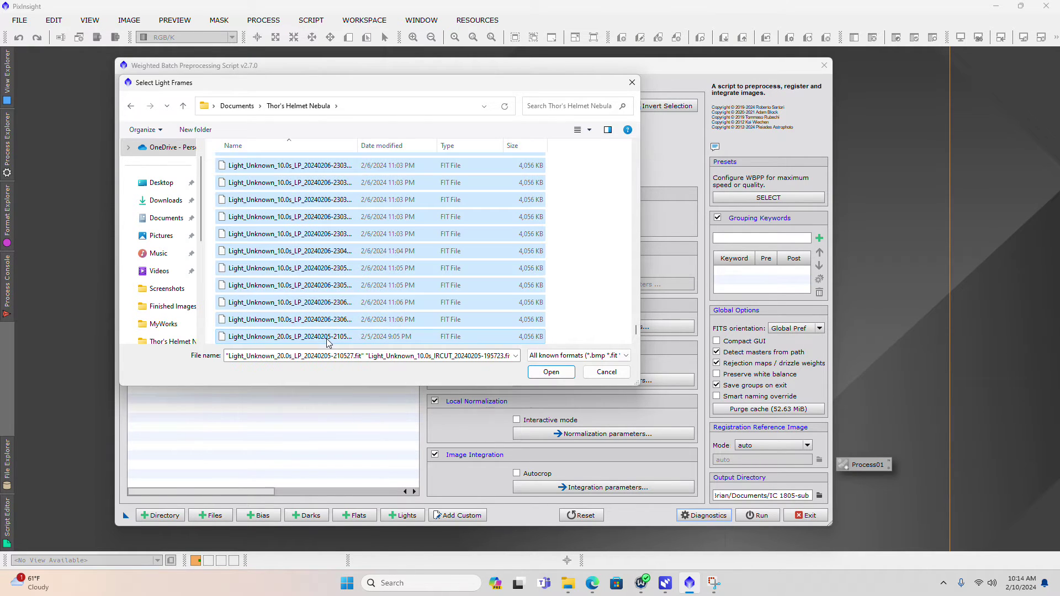
pyautogui.scroll(5, 374, 287)
pyautogui.scroll(5, 372, 282)
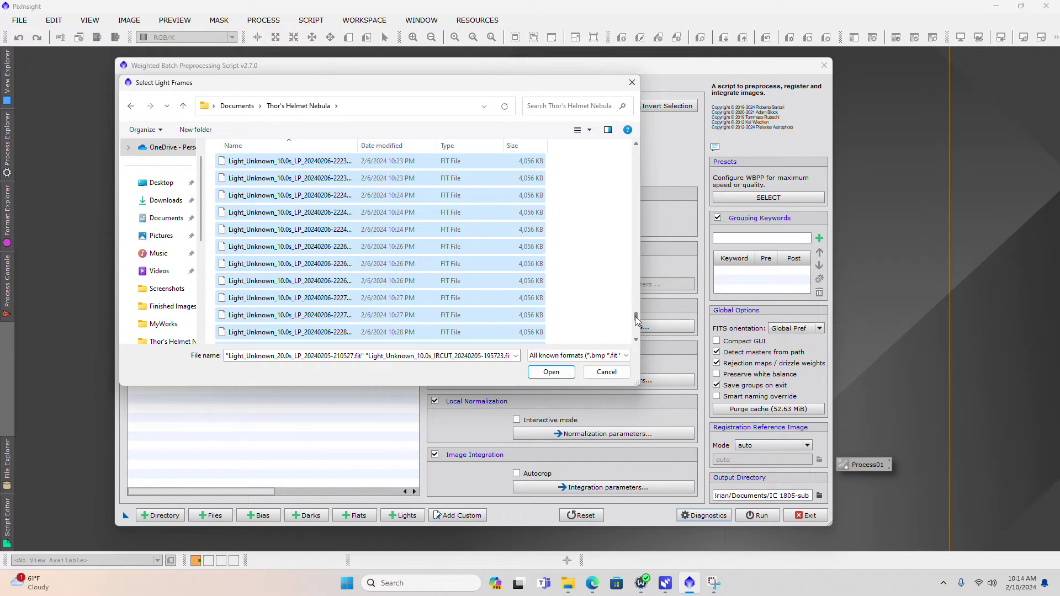
pyautogui.moveTo(635, 316); pyautogui.dragTo(636, 150)
pyautogui.click(566, 372)
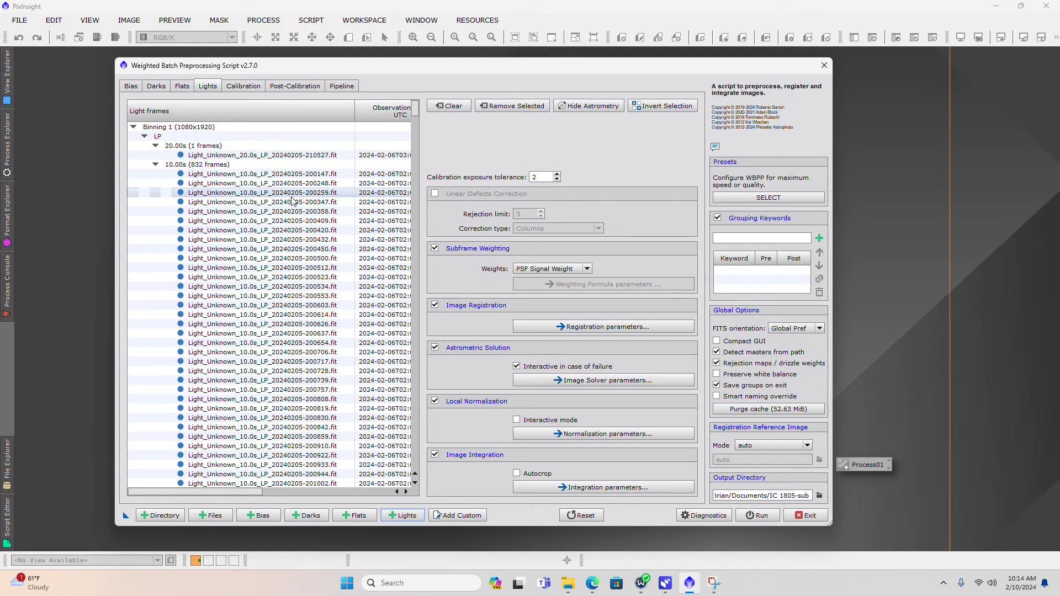
# Remove the 20.00s and IRCUT light groups, then uncheck Local Normalization
pyautogui.click(182, 146)
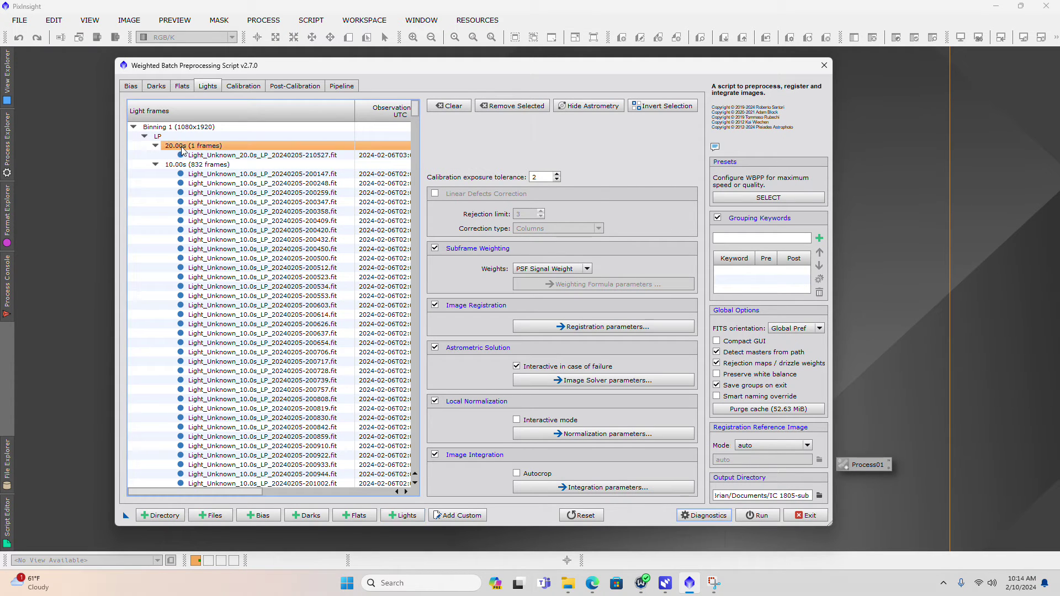
pyautogui.click(498, 106)
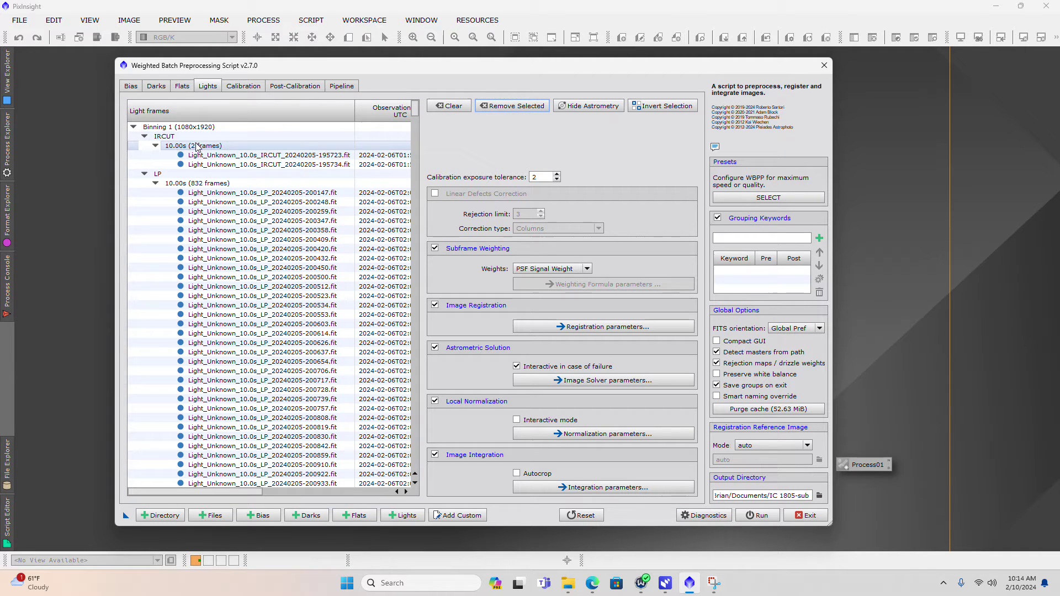
pyautogui.click(211, 145)
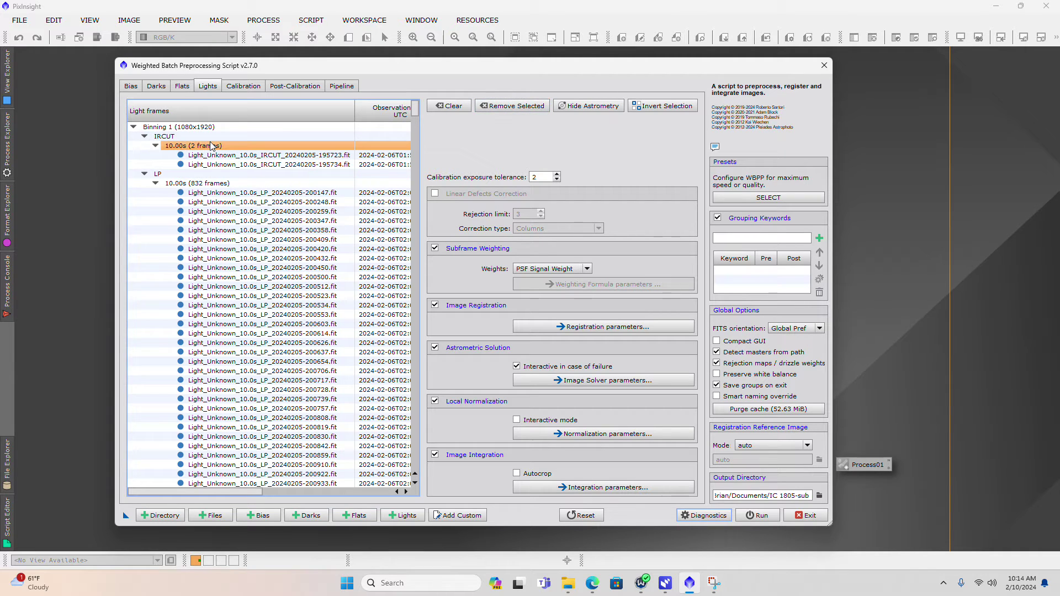
pyautogui.click(522, 106)
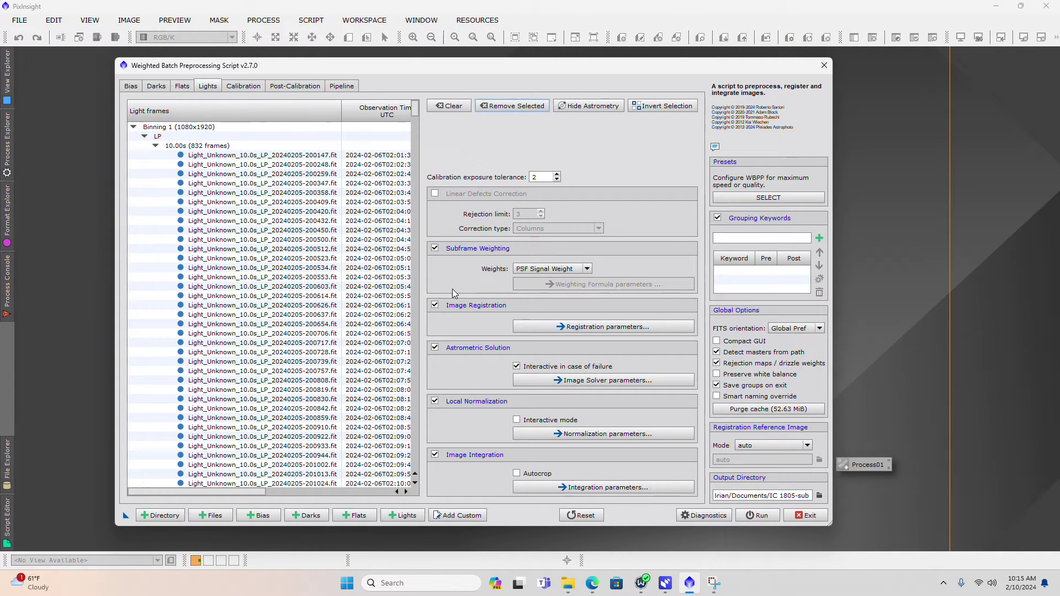
pyautogui.moveTo(474, 61); pyautogui.dragTo(461, 57)
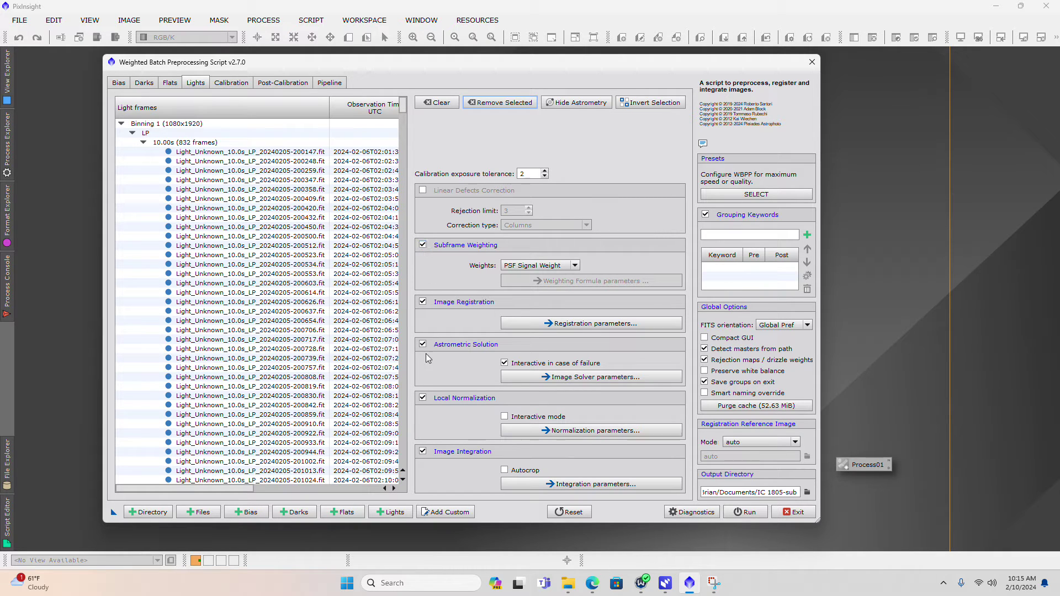
pyautogui.click(423, 399)
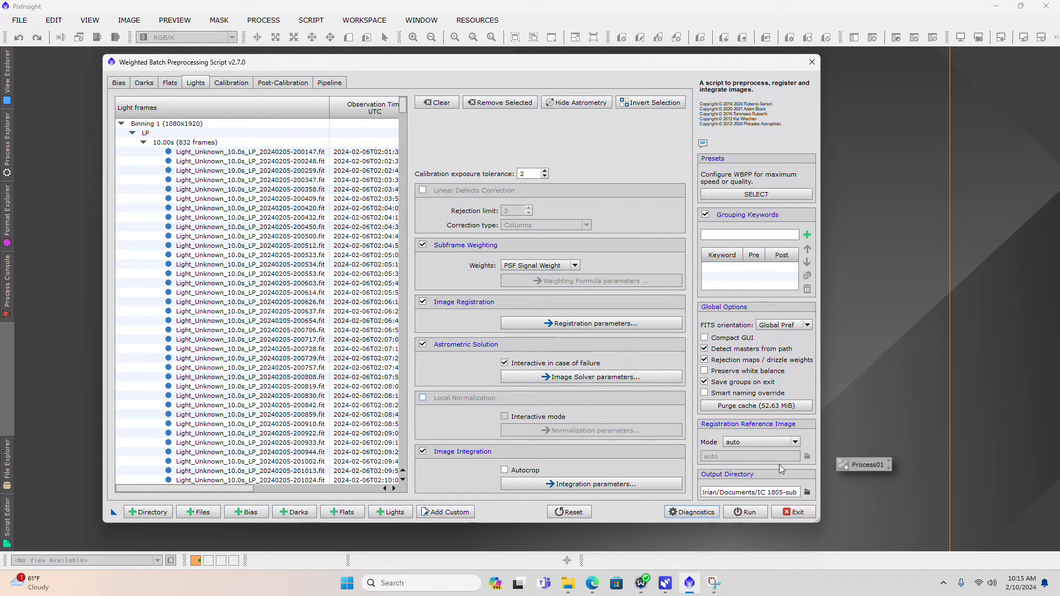
# Set the output directory to the Documents > Thor's Helmet Nebula folder
pyautogui.click(807, 492)
pyautogui.click(172, 103)
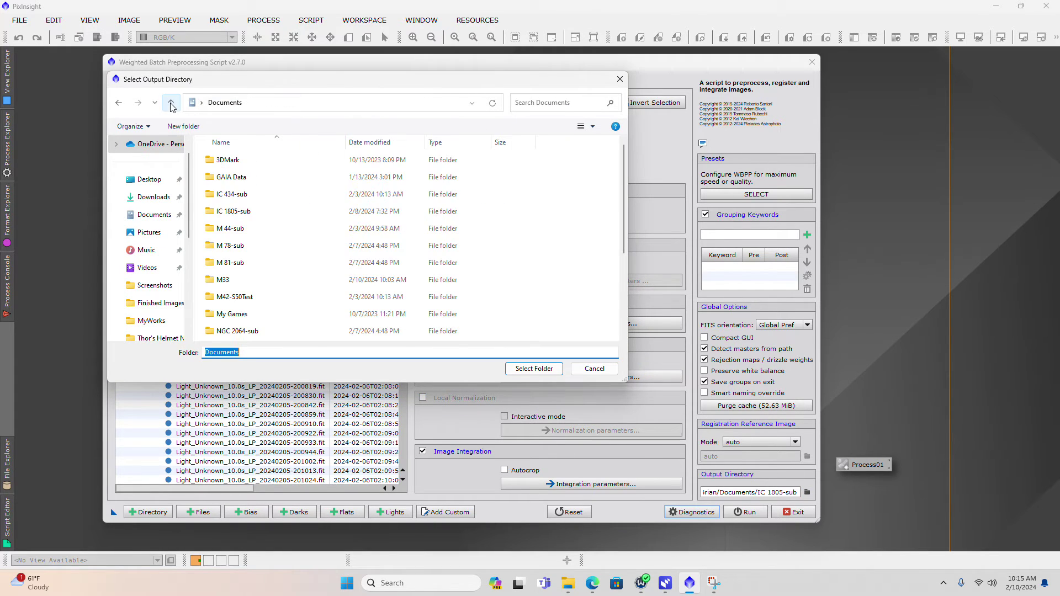
pyautogui.scroll(-2, 252, 296)
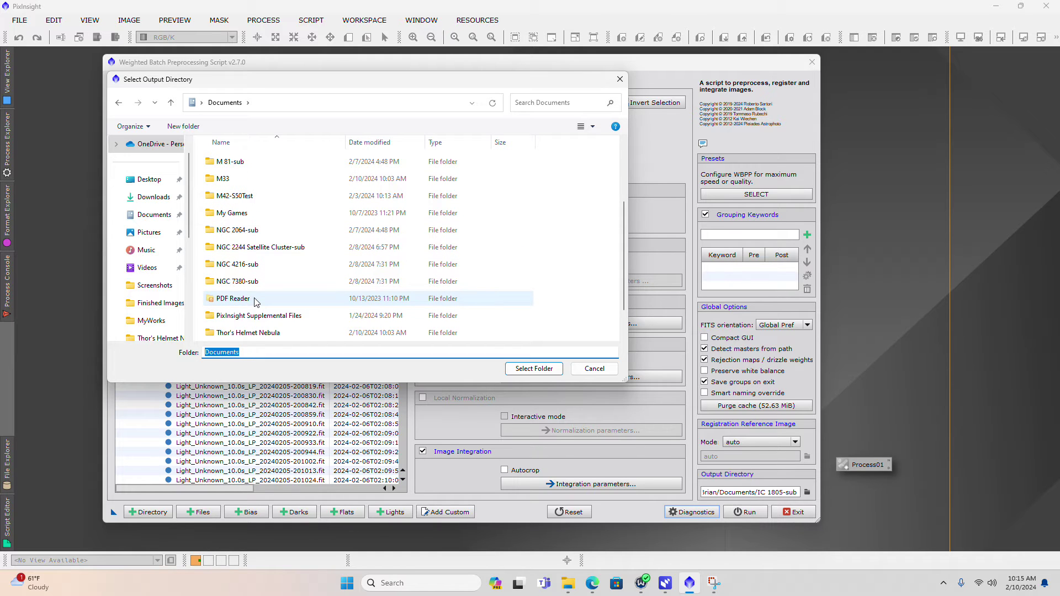
pyautogui.click(249, 333)
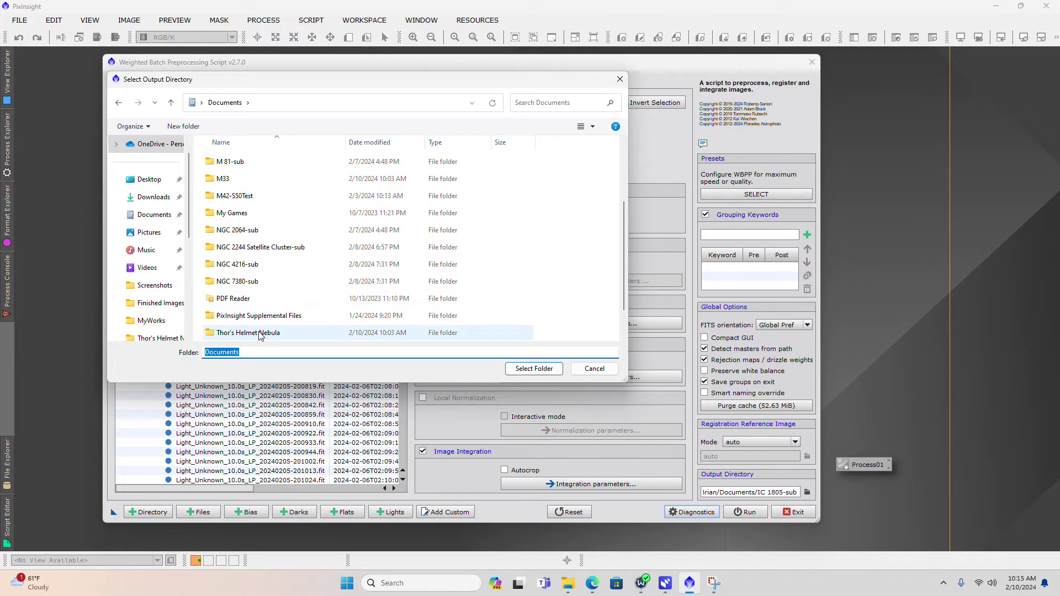
pyautogui.click(533, 369)
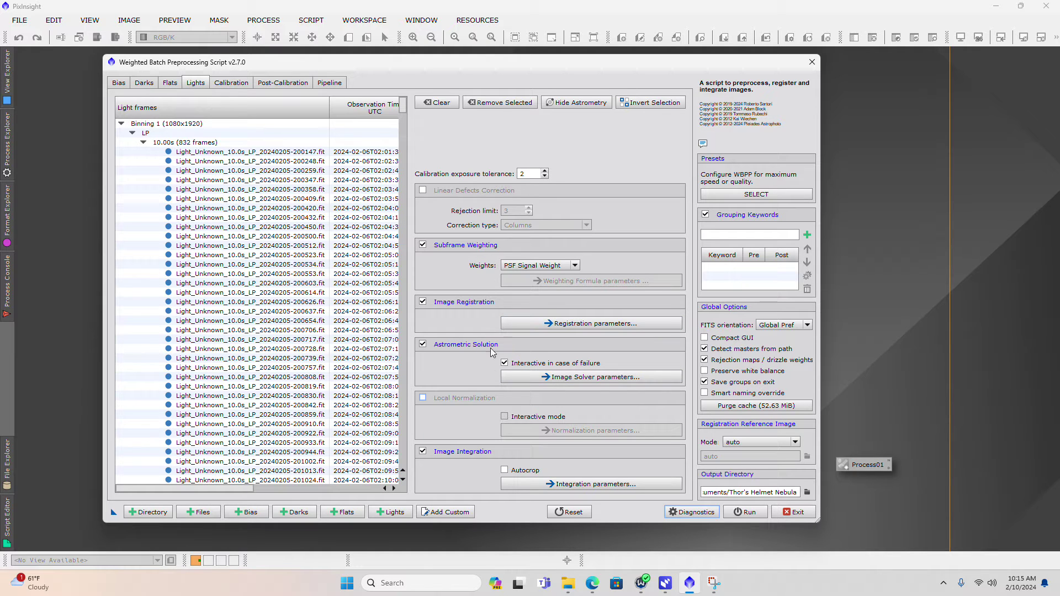
# On the Calibration tab, give the 832-frame LP light group the Process01 cosmetic correction template
pyautogui.click(233, 84)
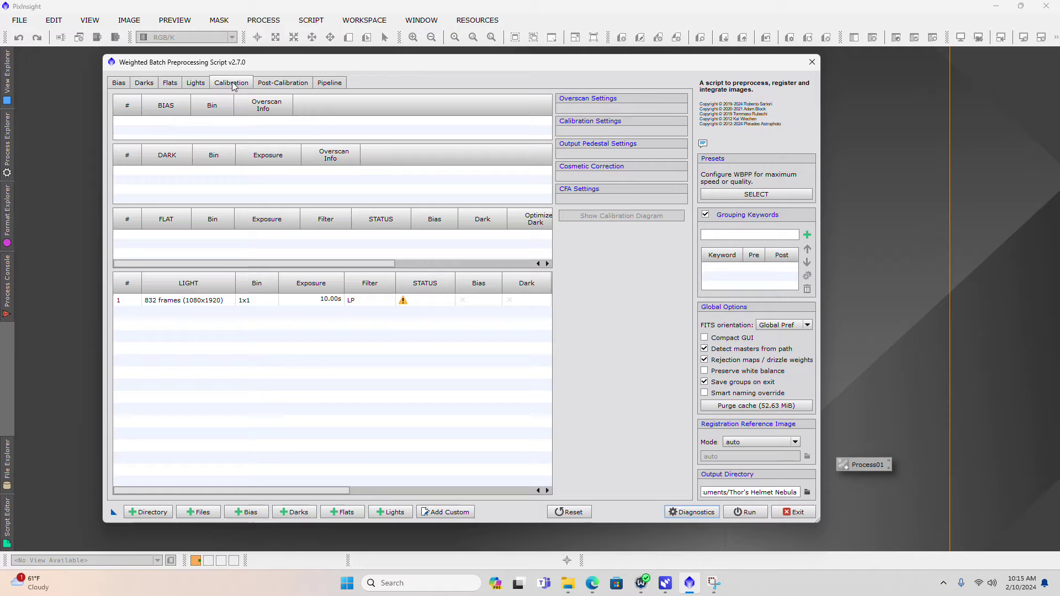
pyautogui.click(233, 298)
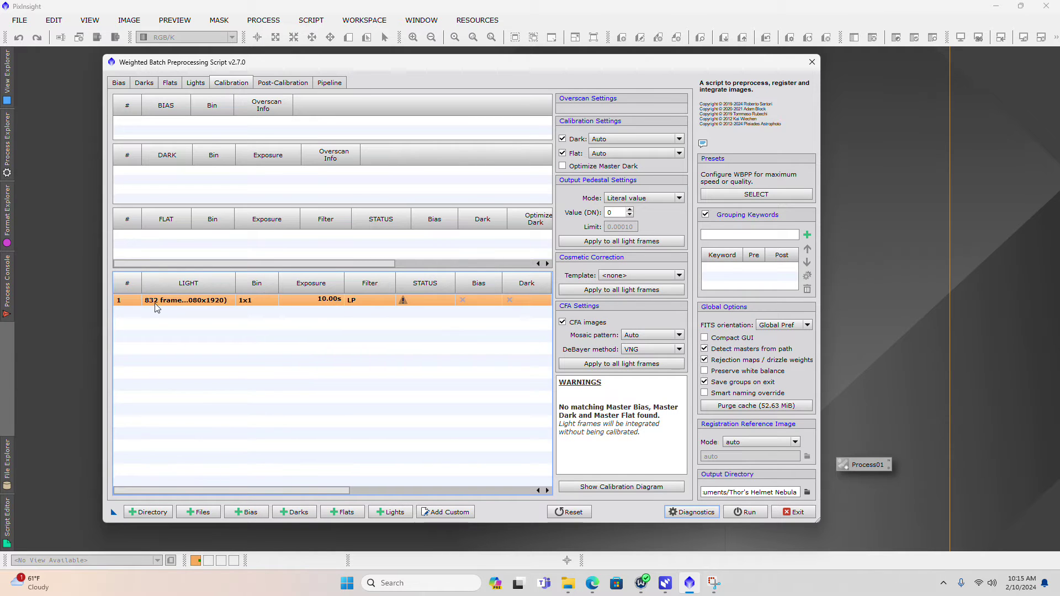
pyautogui.click(641, 275)
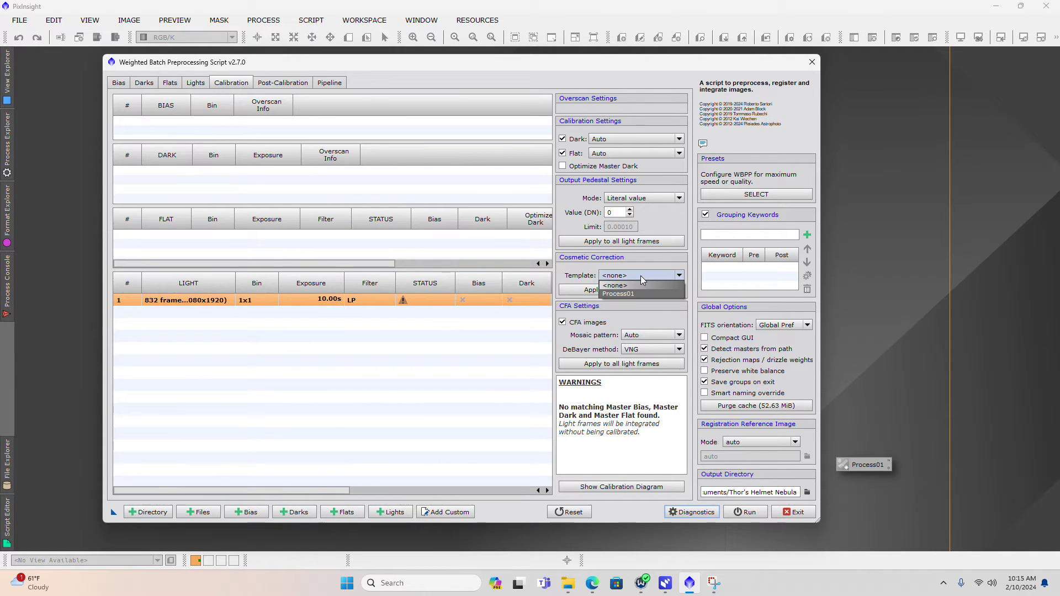
pyautogui.click(617, 275)
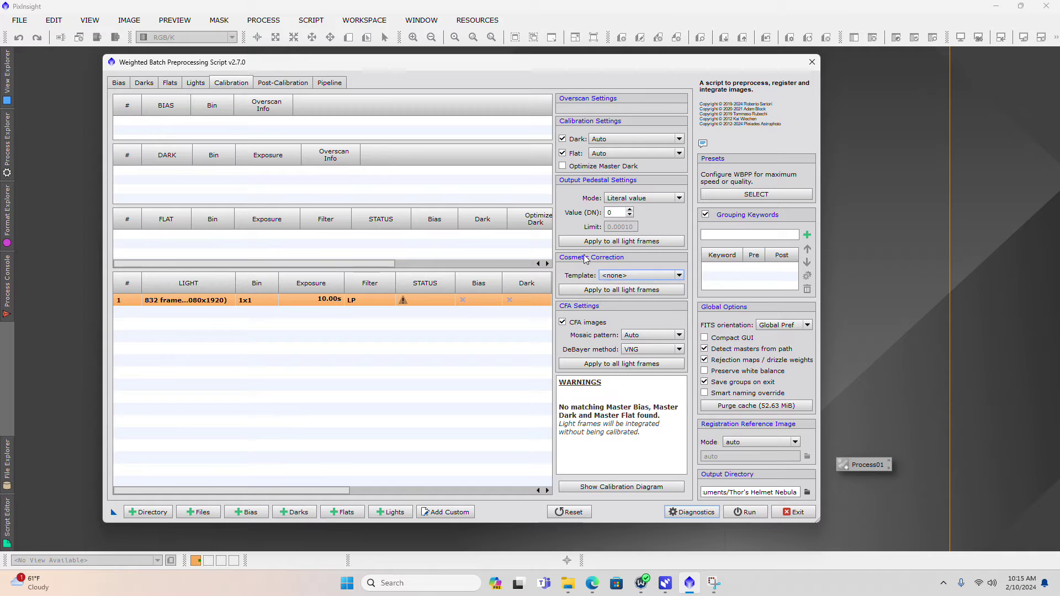
pyautogui.click(628, 280)
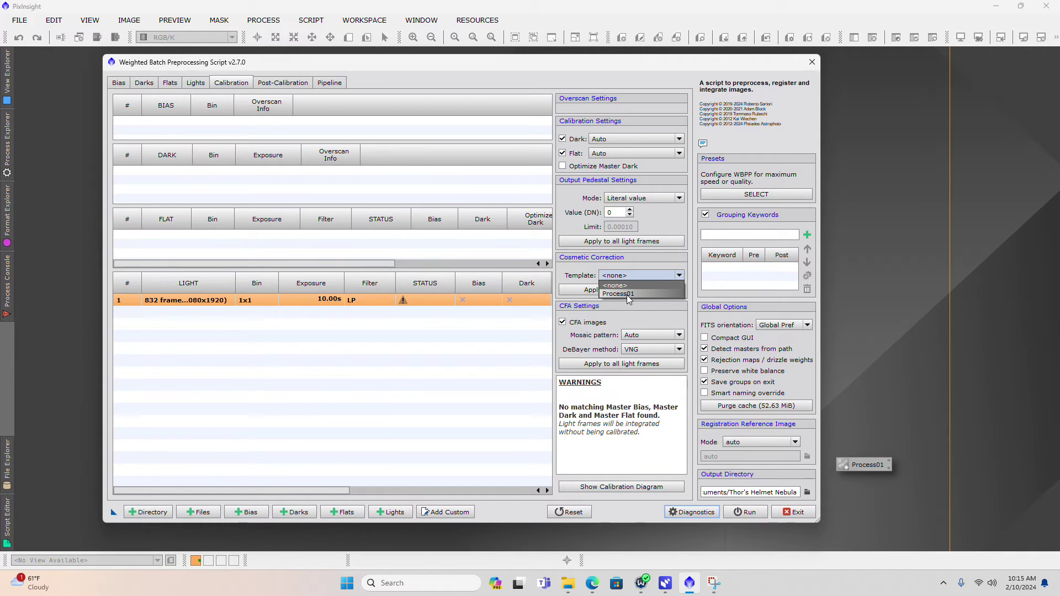
pyautogui.click(628, 294)
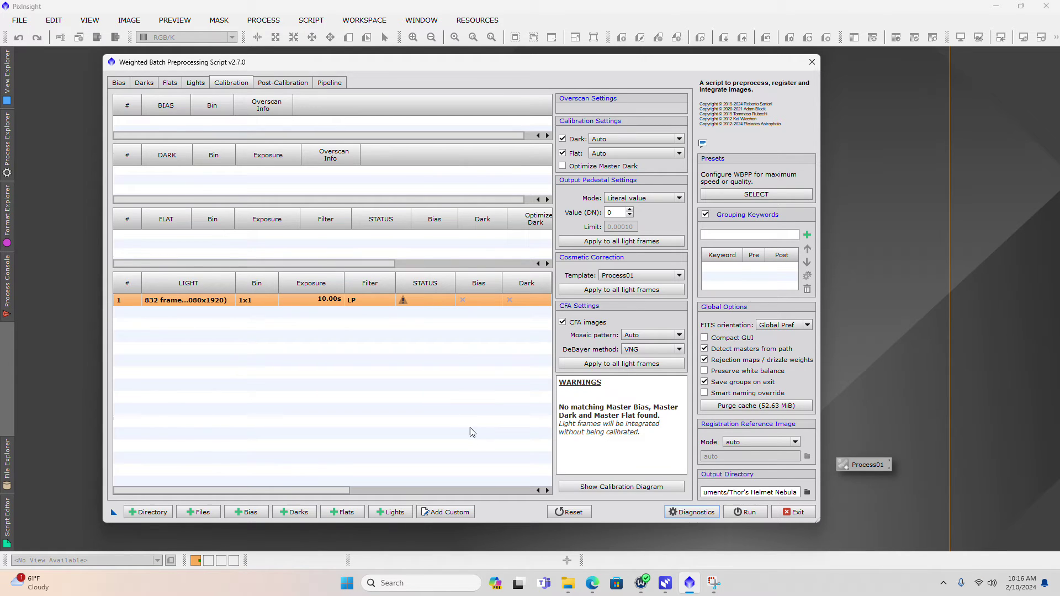
# Run batch preprocessing, review the diagnostics, and continue until integration completes in 33:25
pyautogui.click(749, 513)
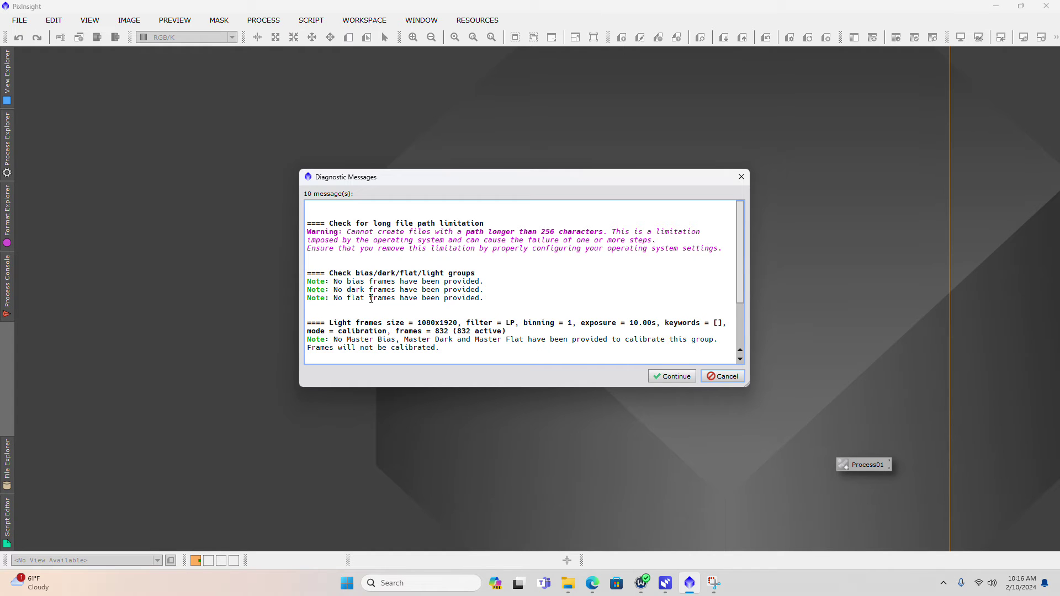
pyautogui.scroll(-3, 456, 298)
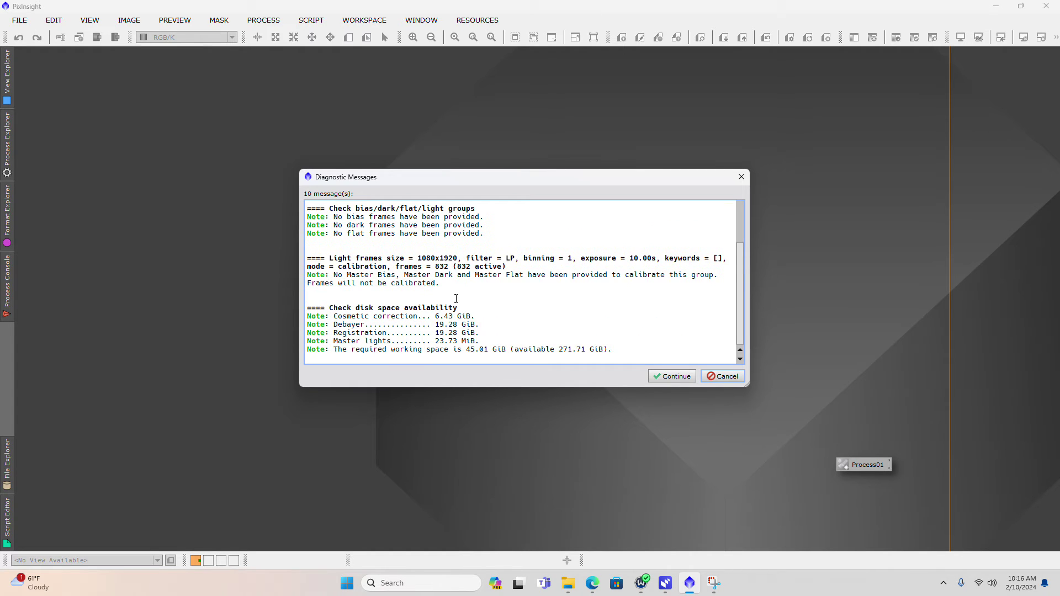
pyautogui.click(677, 379)
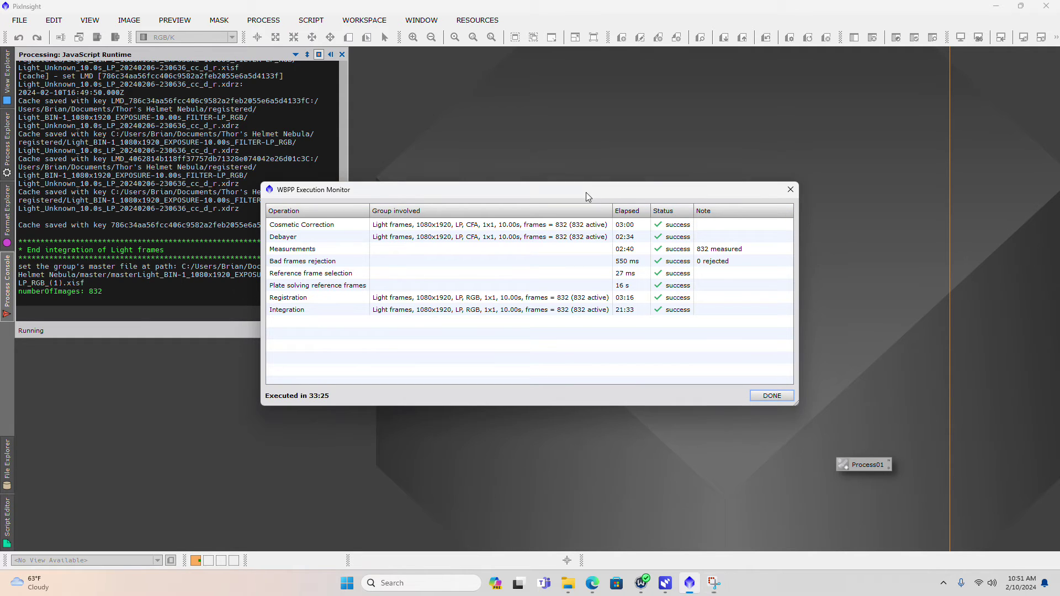
pyautogui.moveTo(585, 192); pyautogui.dragTo(591, 192)
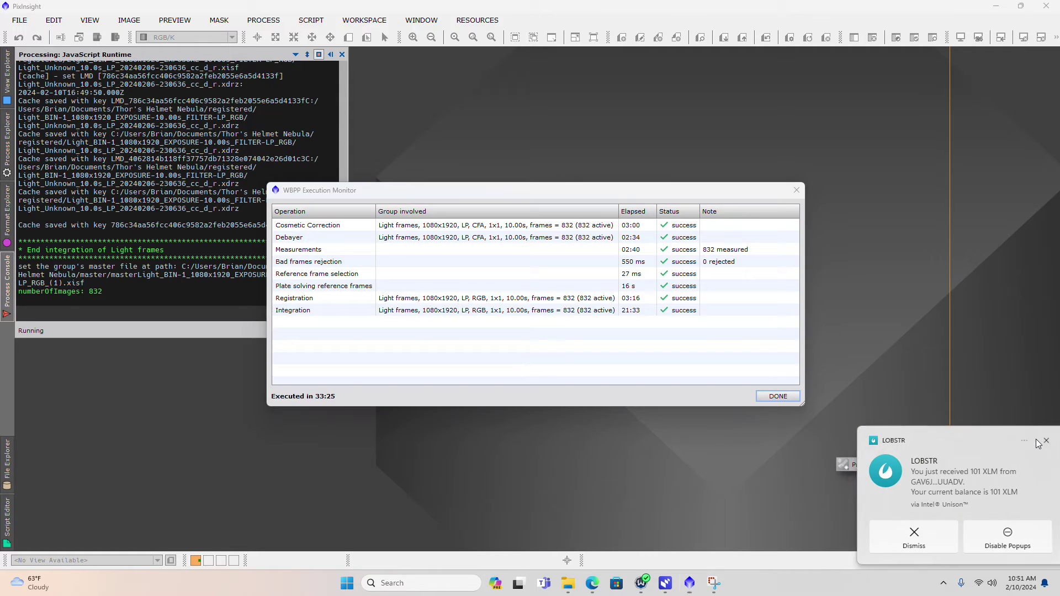
pyautogui.click(1036, 440)
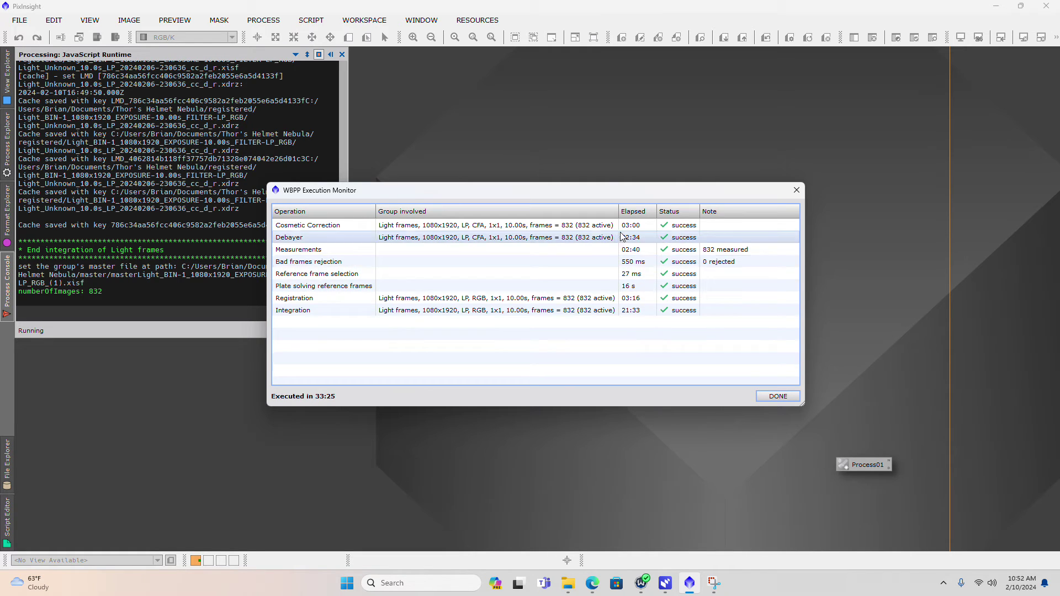
# Bring Edge forward and look over the FastTrack image integration page
pyautogui.click(596, 590)
pyautogui.click(910, 9)
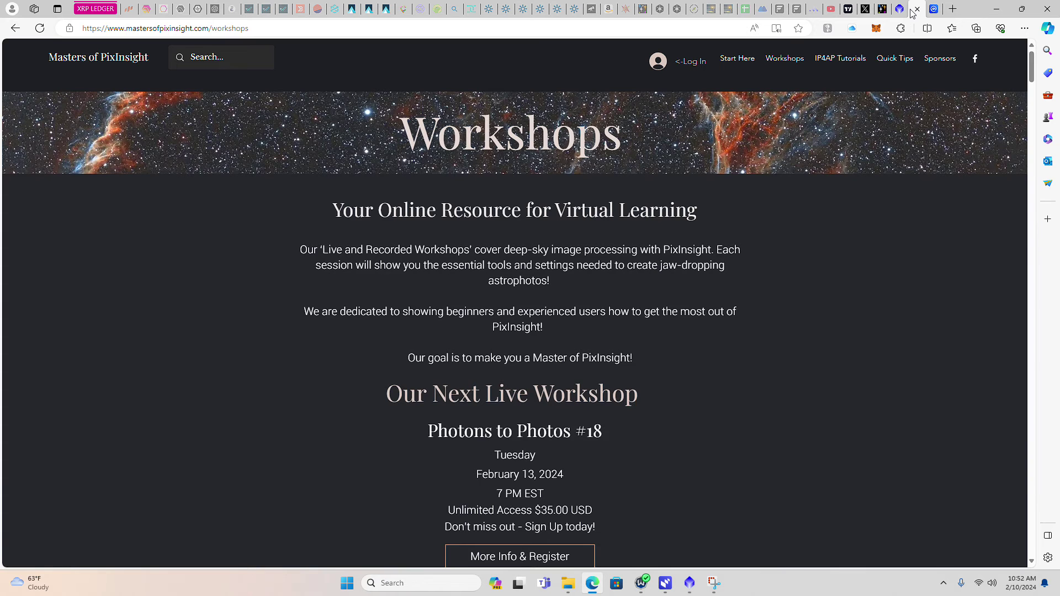
pyautogui.click(891, 10)
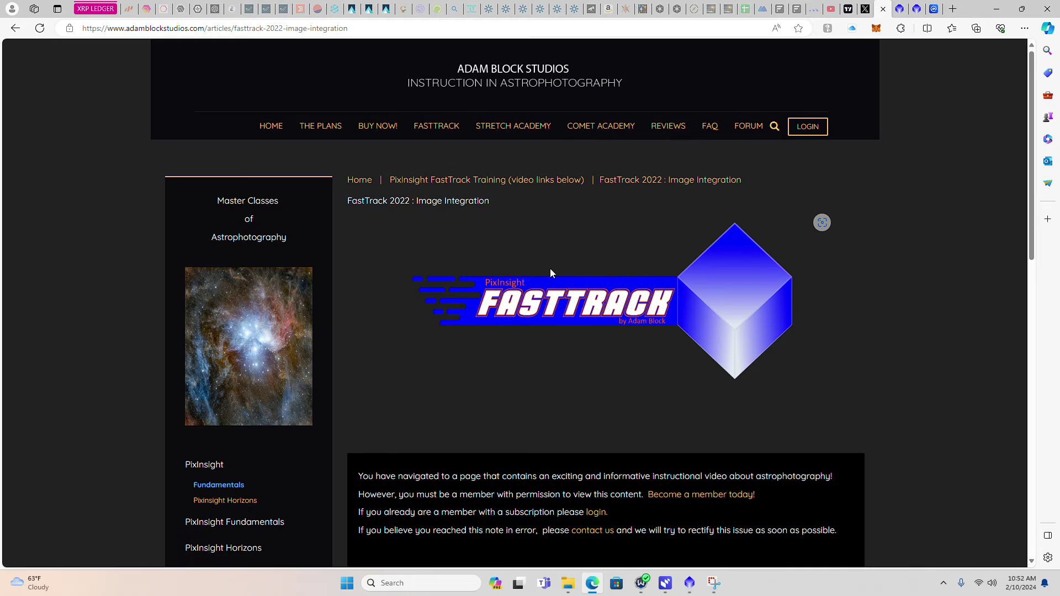
pyautogui.scroll(-2, 541, 267)
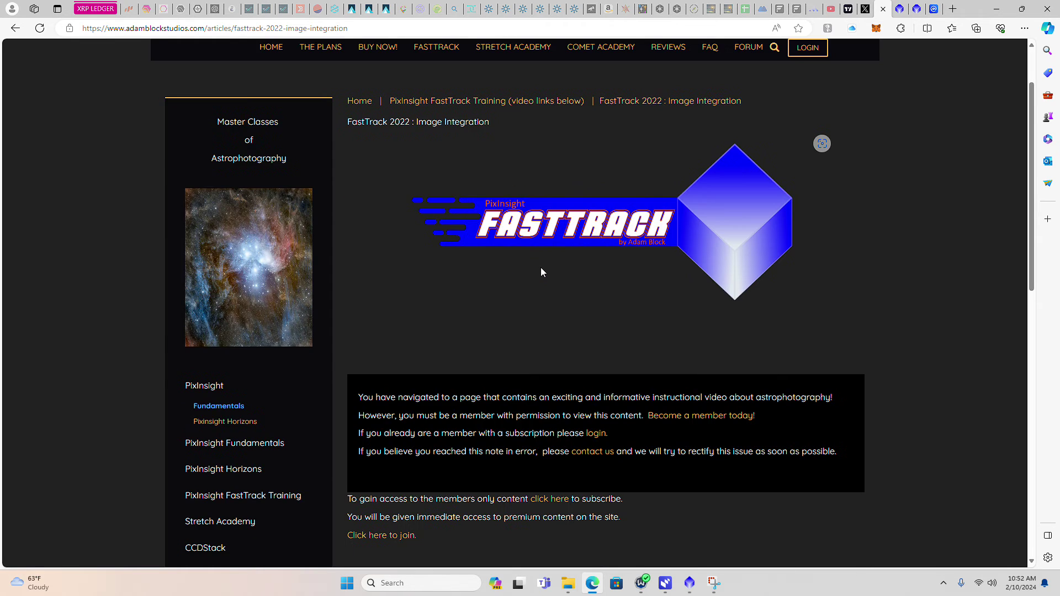
pyautogui.scroll(2, 542, 267)
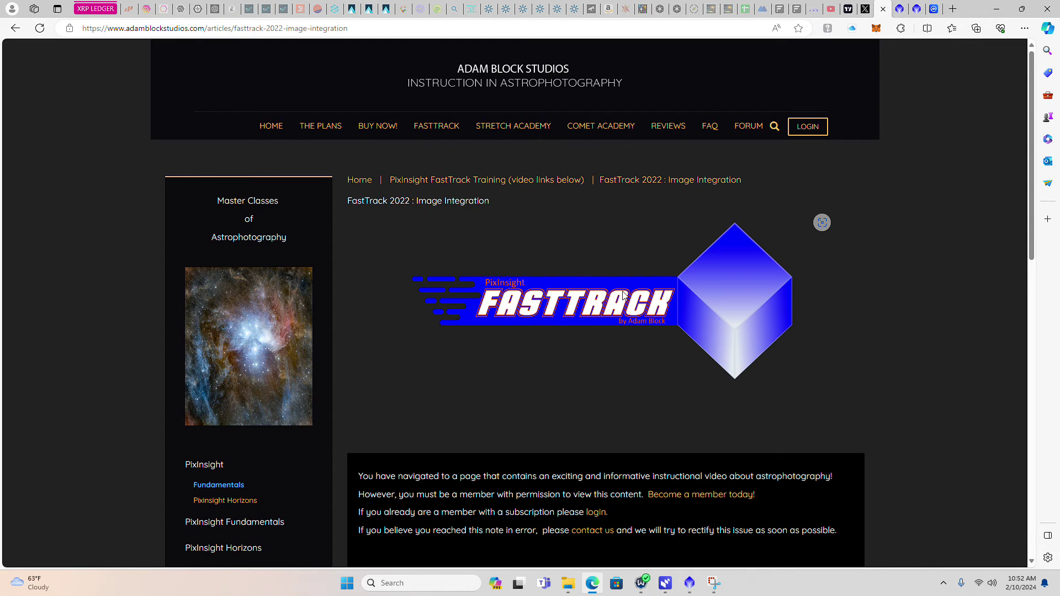
# Scroll through the Masters of PixInsight workshops page, then return to PixInsight's run summary
pyautogui.click(901, 9)
pyautogui.scroll(10, 761, 210)
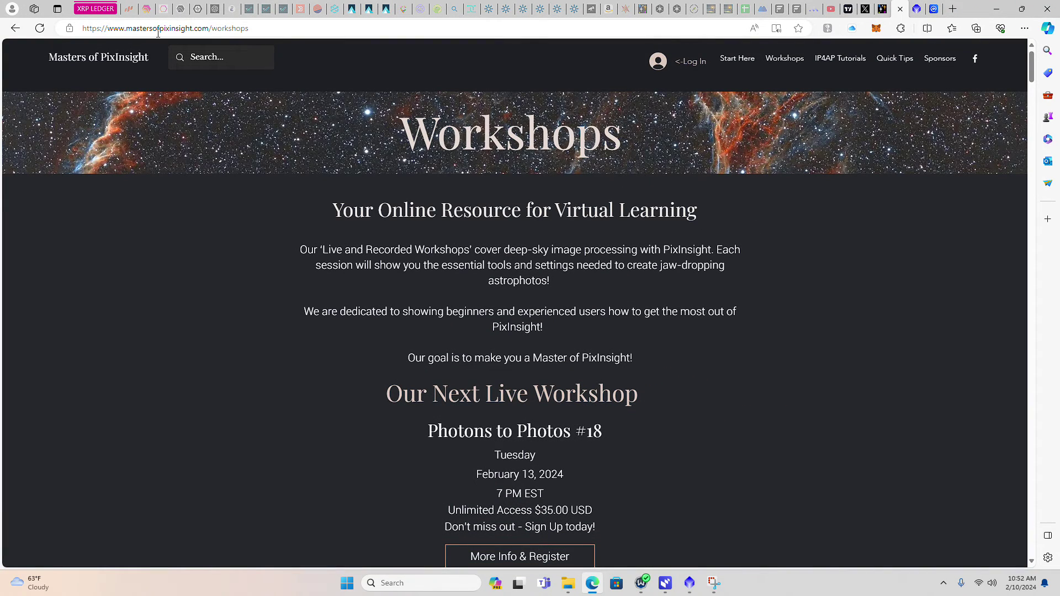
pyautogui.scroll(-4, 683, 247)
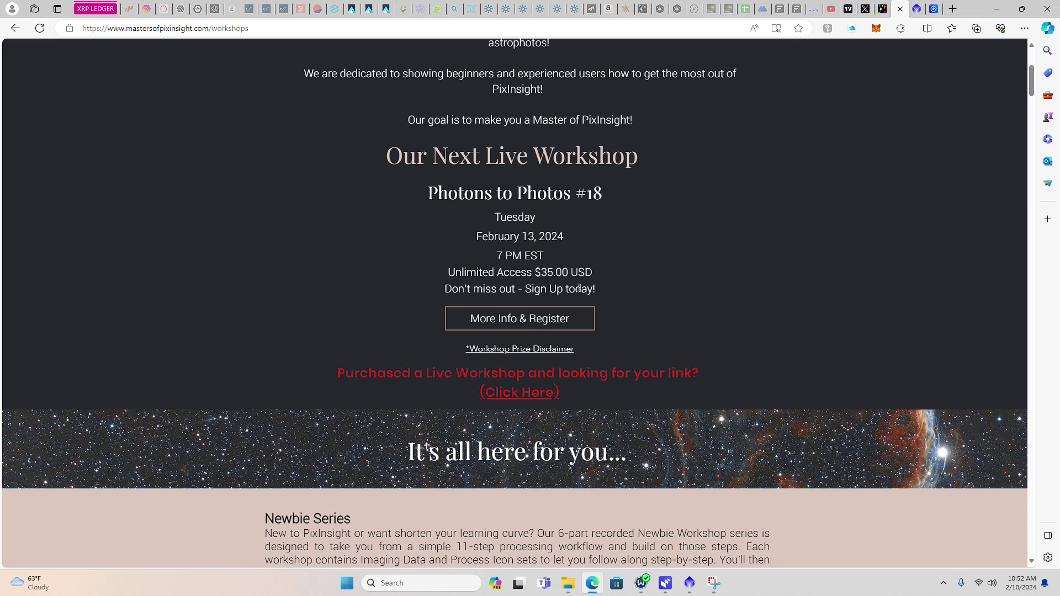
pyautogui.scroll(-3, 658, 311)
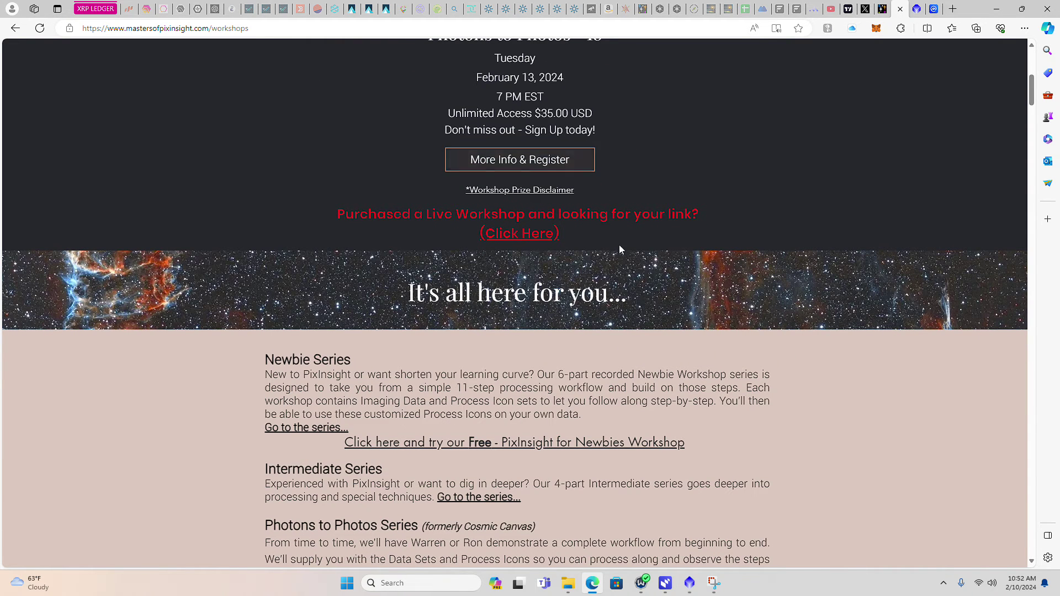
pyautogui.scroll(3, 658, 298)
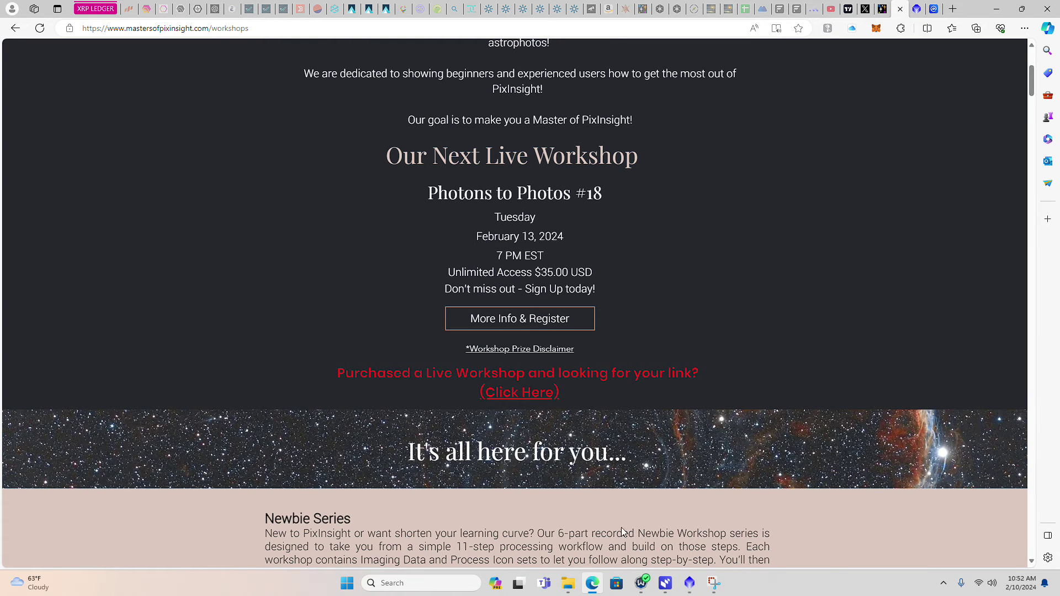
pyautogui.click(689, 583)
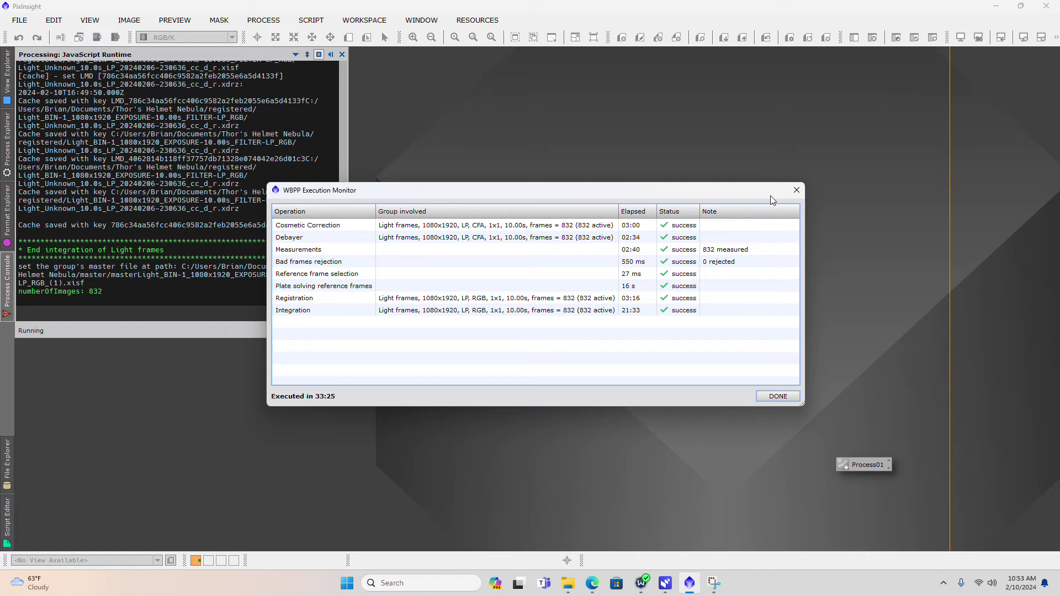
# Shift the finished WBPP Execution Monitor summary slightly to the left
pyautogui.moveTo(726, 195); pyautogui.dragTo(717, 193)
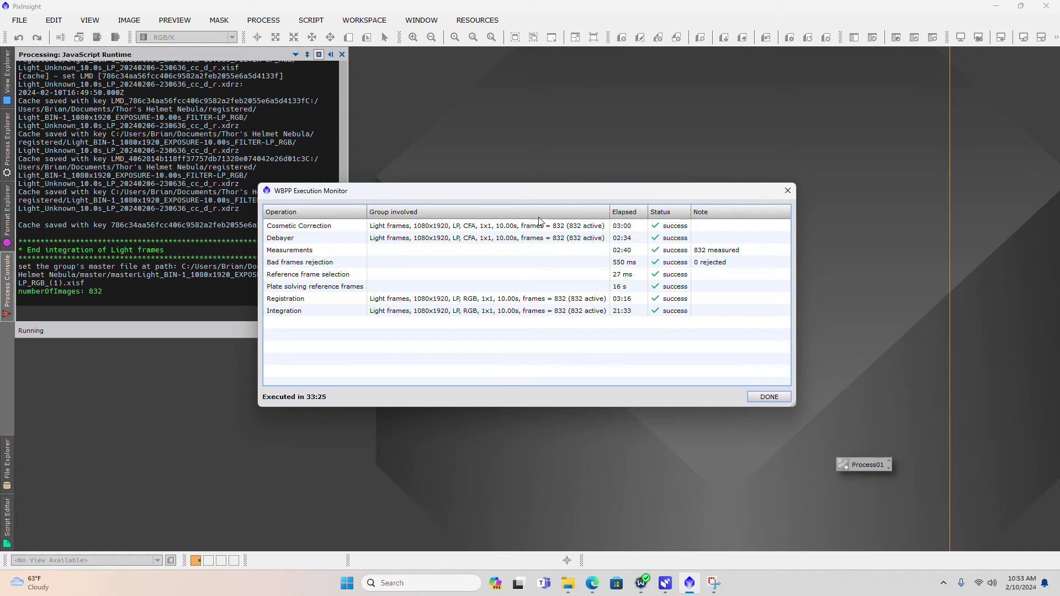
pyautogui.moveTo(538, 194); pyautogui.dragTo(525, 194)
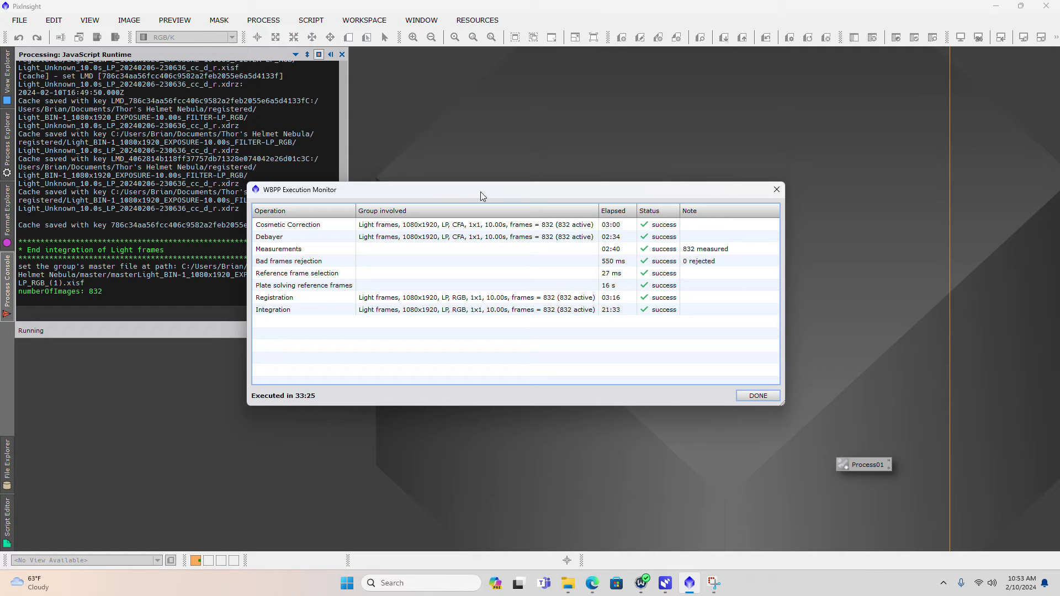
# Switch back to Edge and load facebook.com in a new tab
pyautogui.click(592, 584)
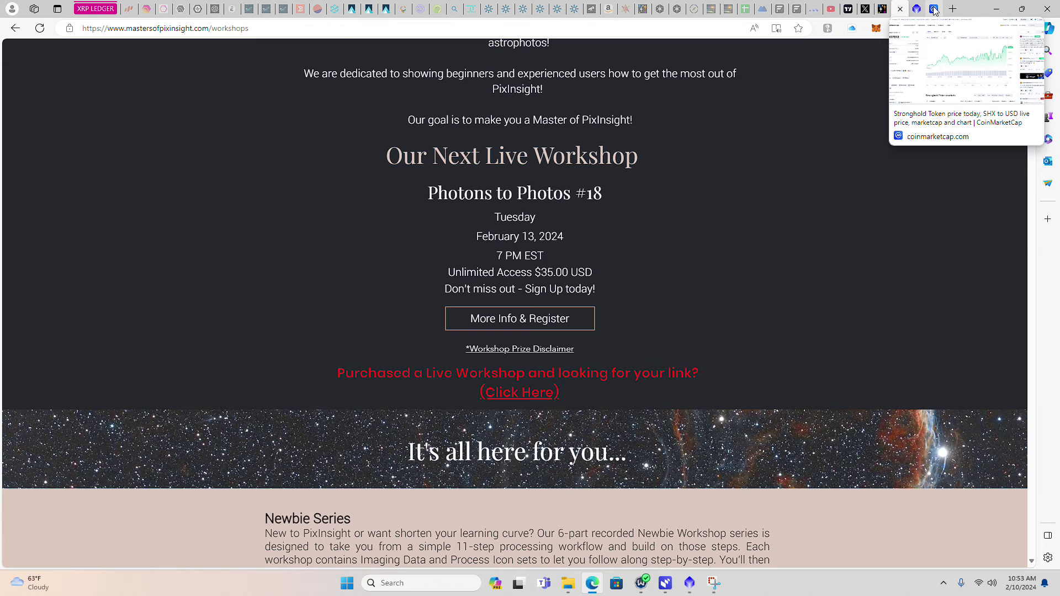
pyautogui.click(953, 8)
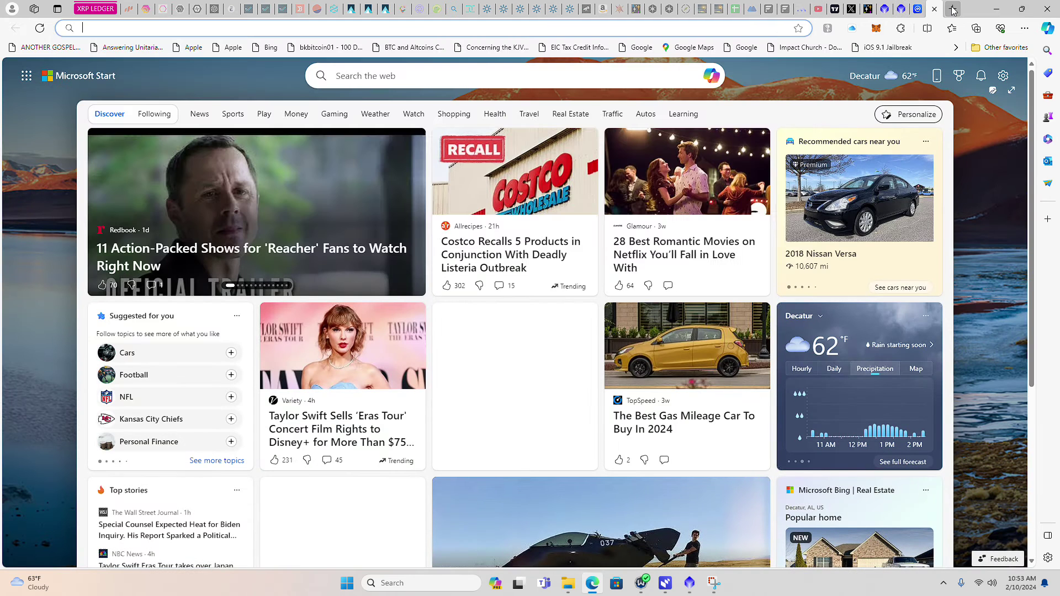
pyautogui.write('fac')
pyautogui.press('Return')
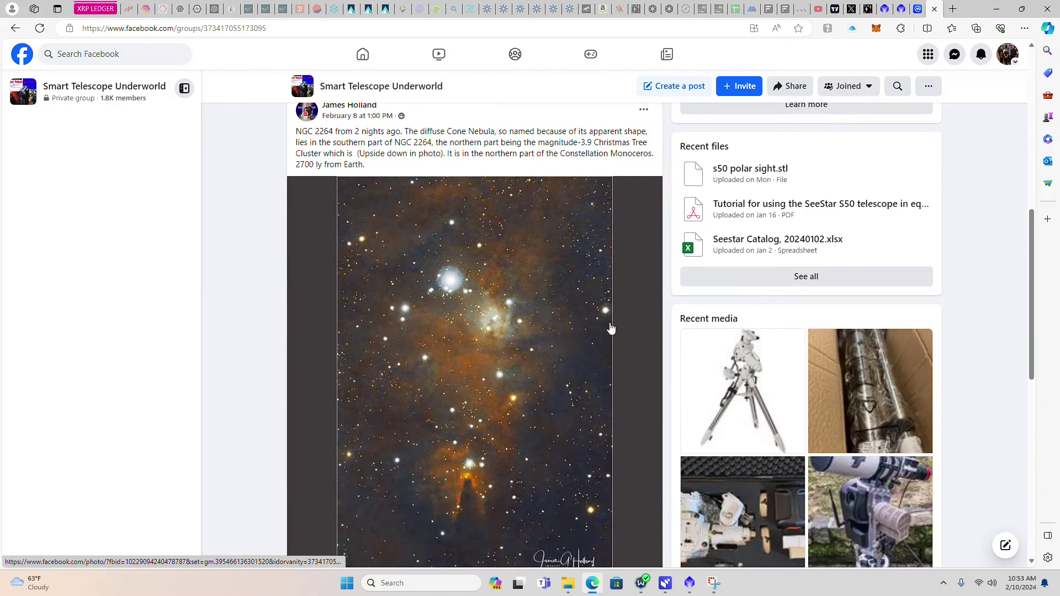
# View the Thor's Helmet nebula photo from the group's Media, then minimize Edge
pyautogui.scroll(-8, 611, 329)
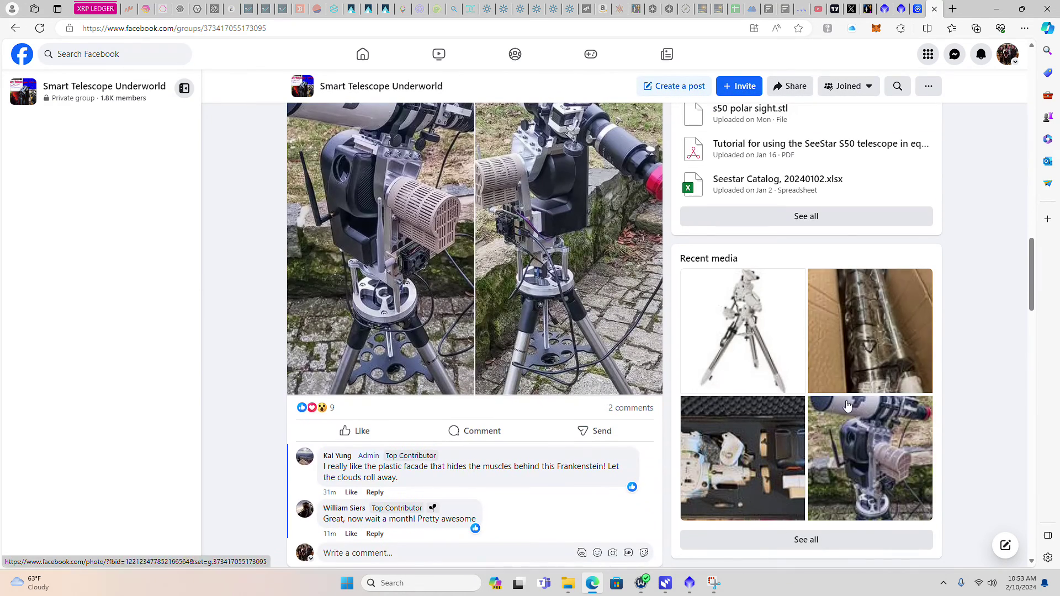
pyautogui.click(825, 545)
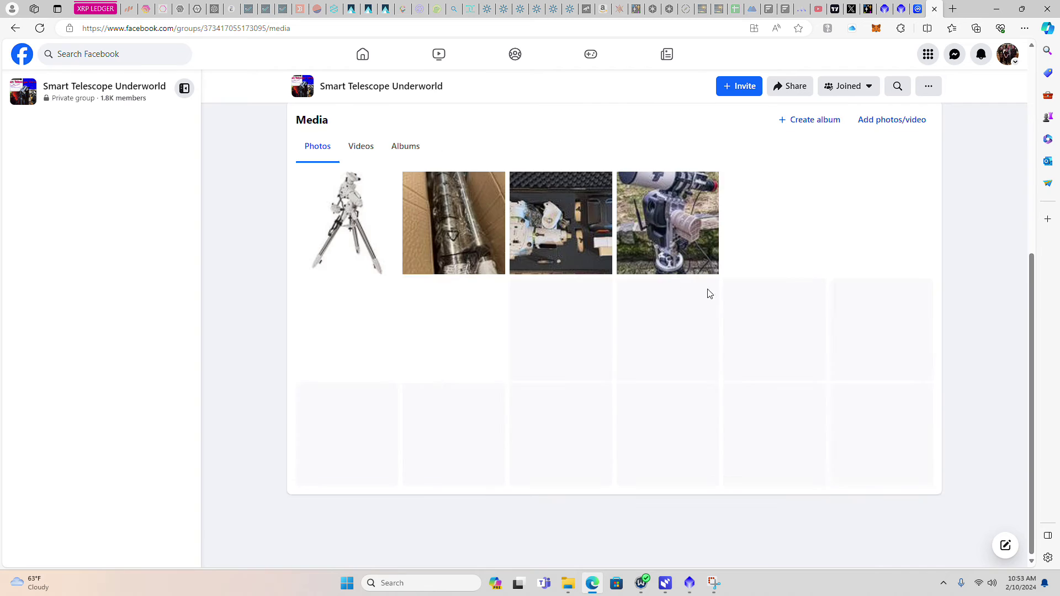
pyautogui.scroll(-7, 663, 346)
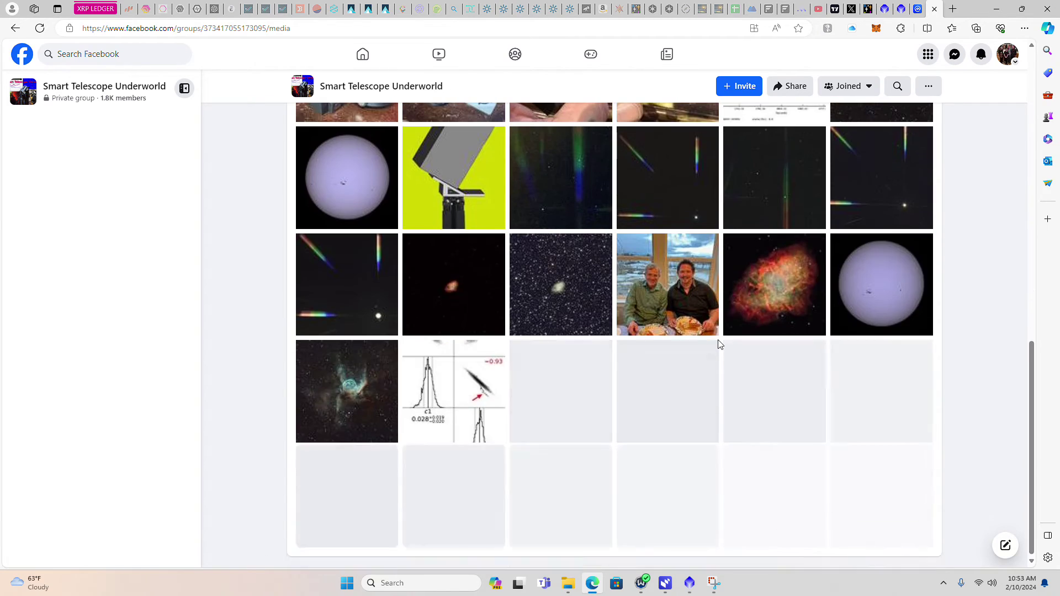
pyautogui.click(336, 388)
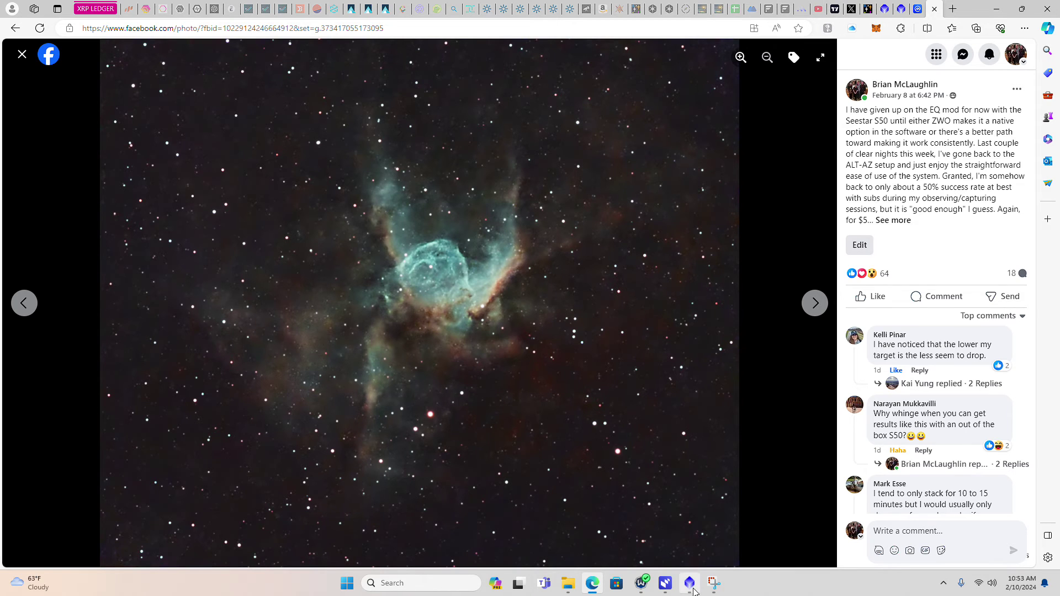
pyautogui.moveTo(692, 593)
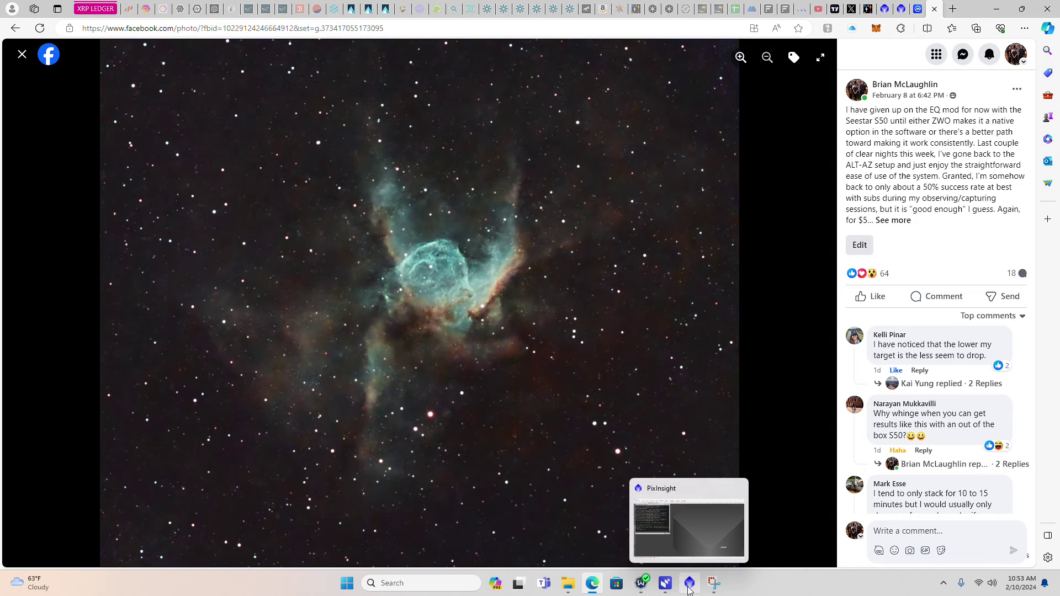
pyautogui.click(998, 8)
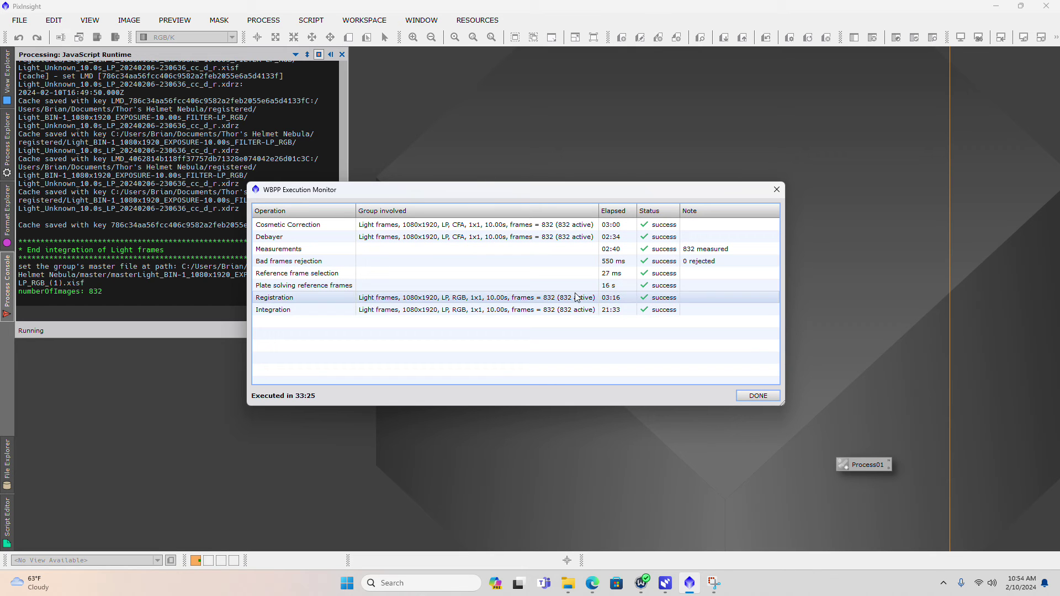
# Dismiss the WBPP run summary and Smart Report, and exit the WBPP script
pyautogui.click(767, 399)
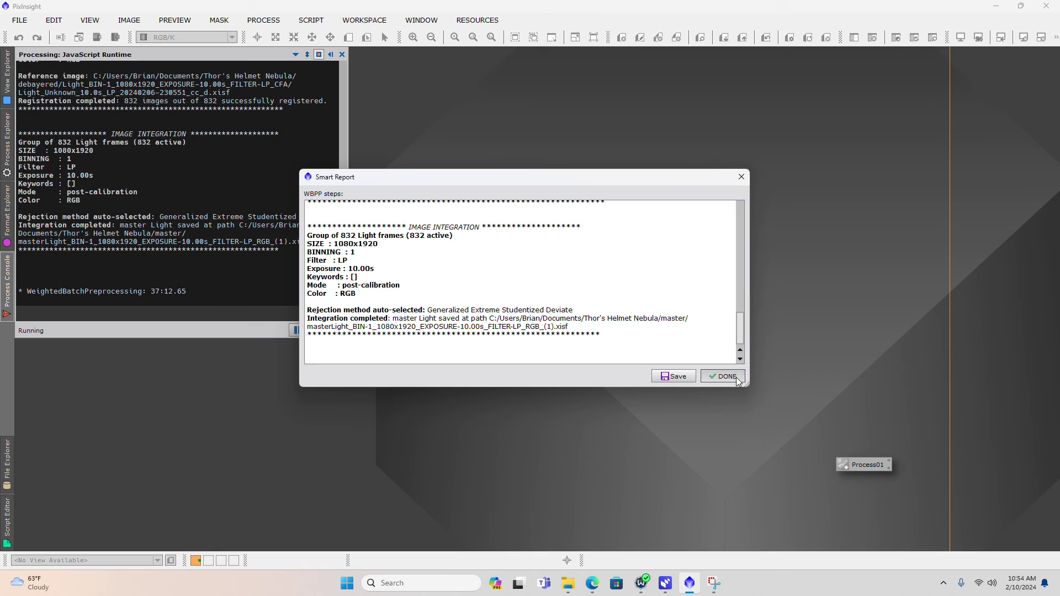
pyautogui.click(710, 376)
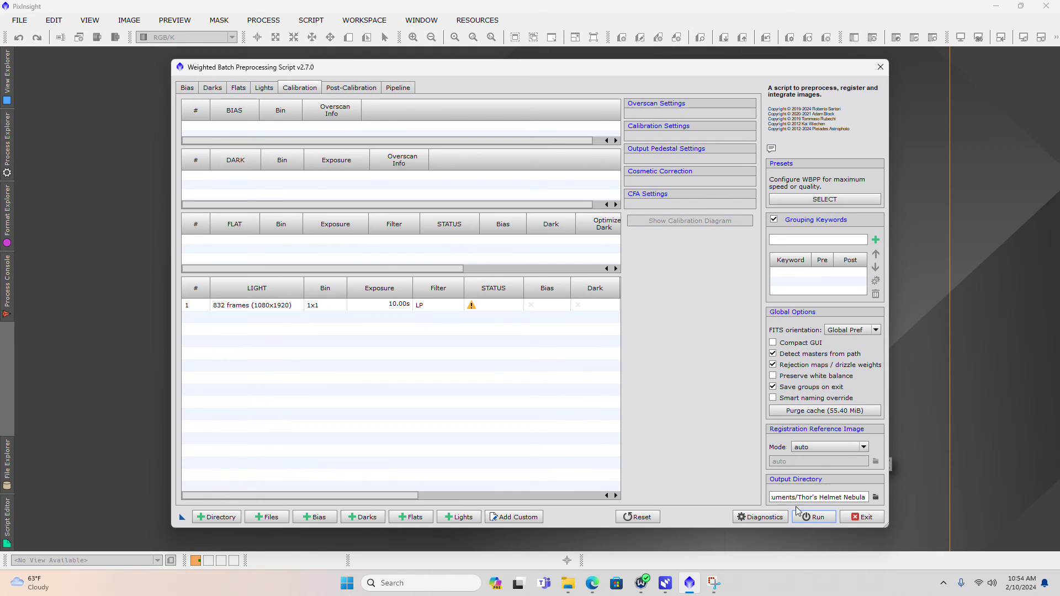
pyautogui.click(863, 518)
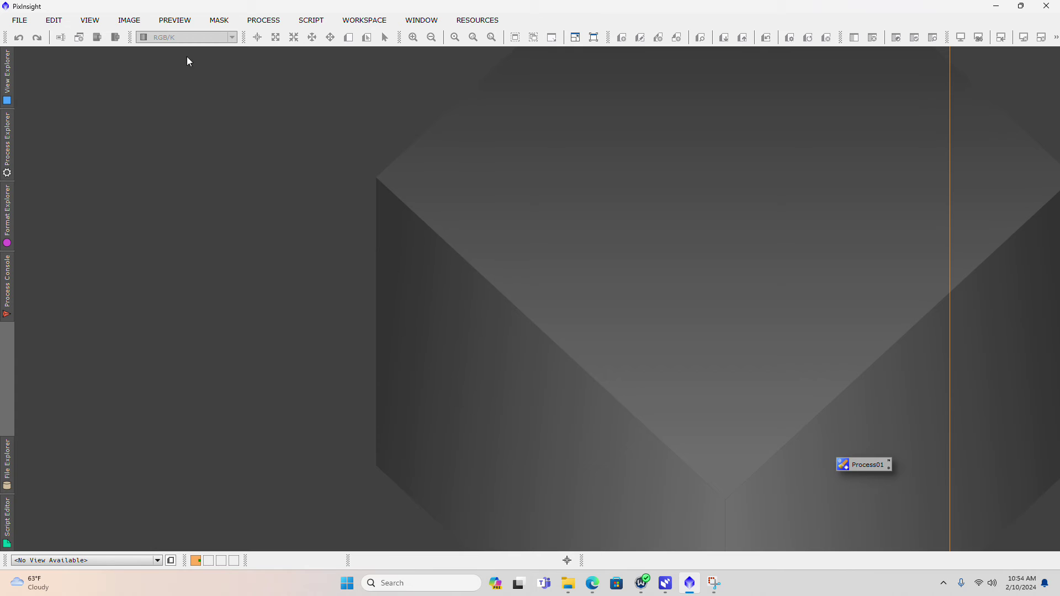
# In Open Image Files, browse to Documents\Thor's Helmet Nebula and select the newest master light
pyautogui.click(22, 19)
pyautogui.click(44, 41)
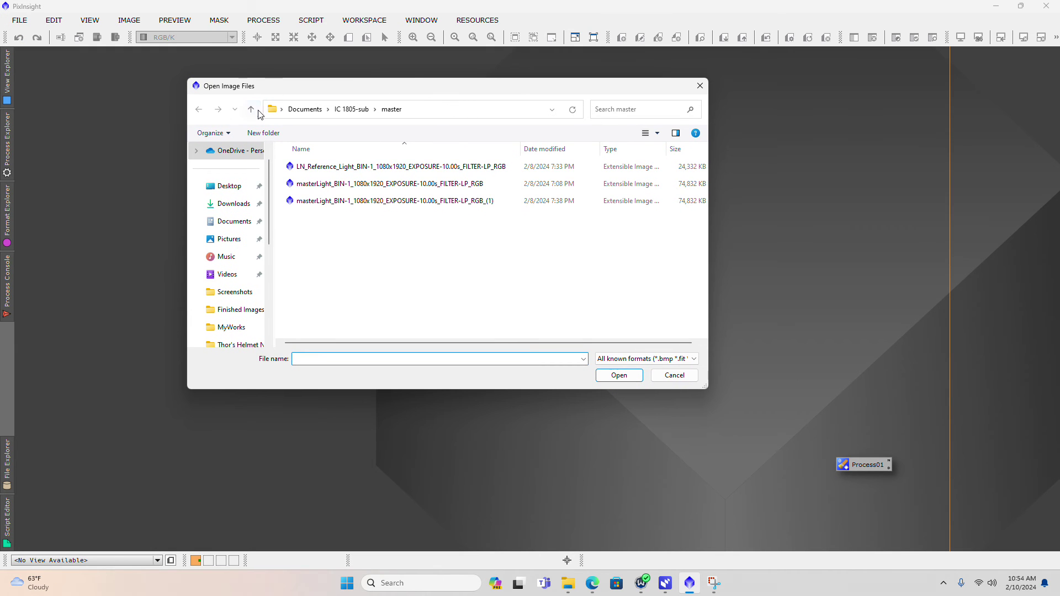
pyautogui.click(251, 110)
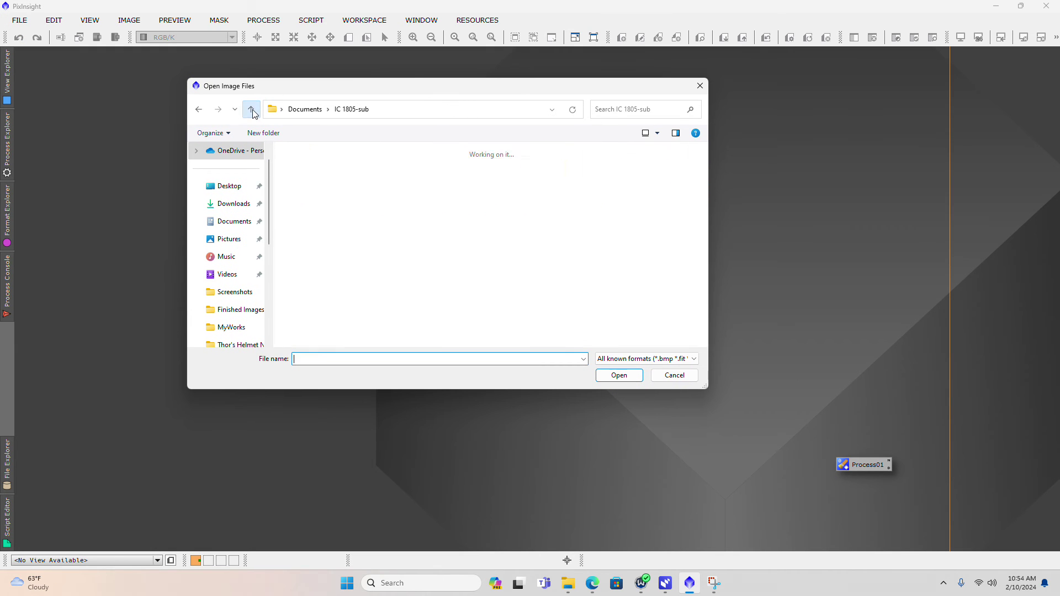
pyautogui.click(252, 110)
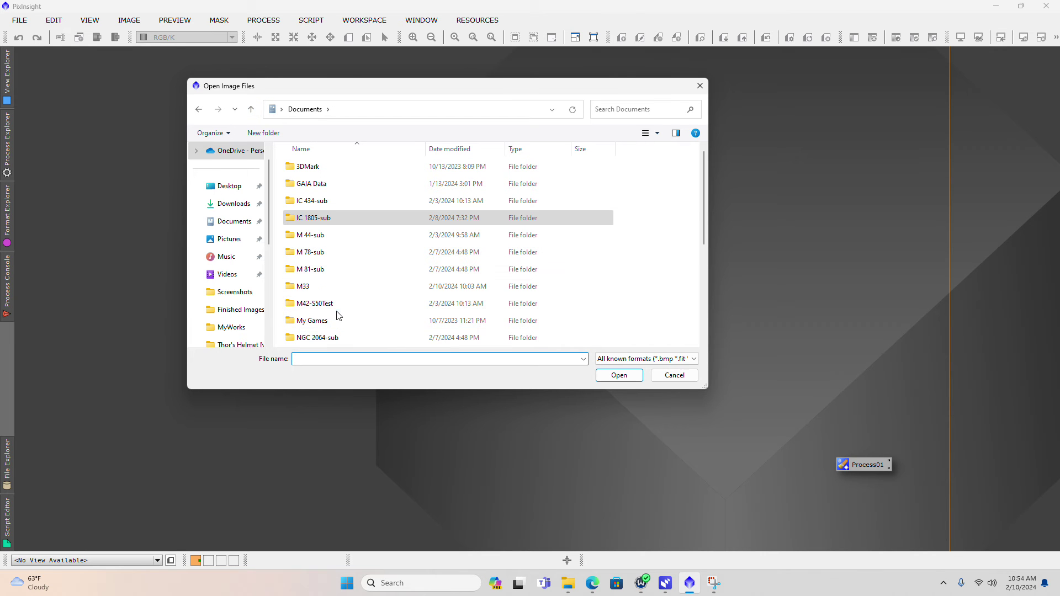
pyautogui.scroll(-5, 337, 315)
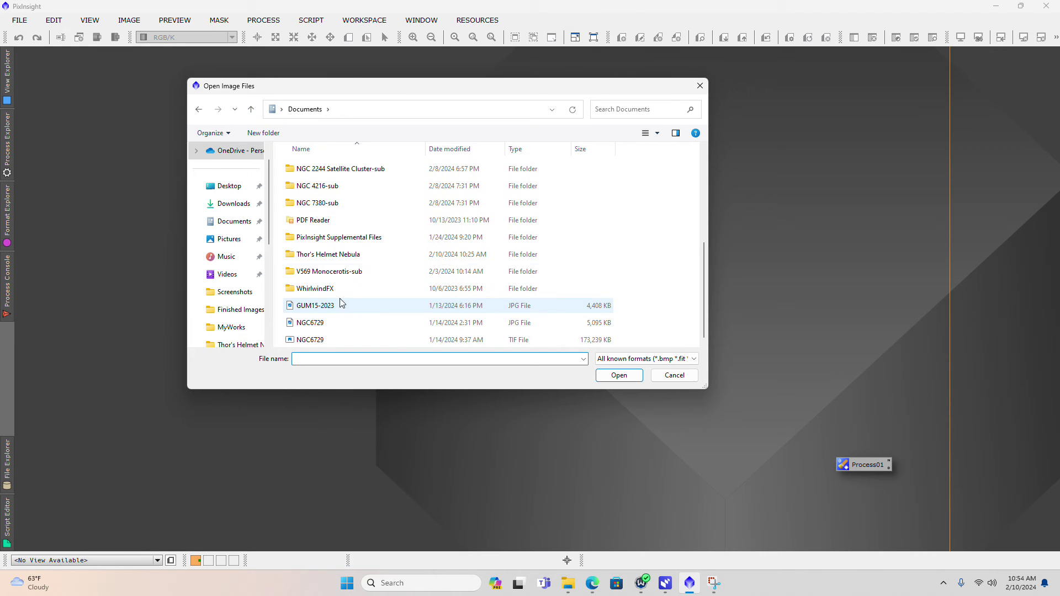
pyautogui.doubleClick(338, 254)
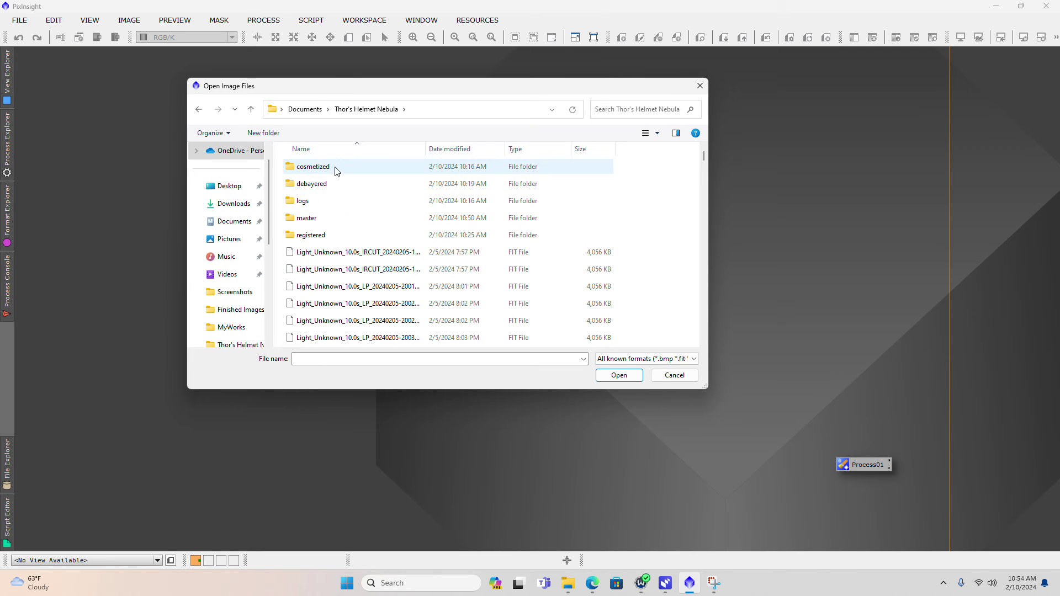
pyautogui.scroll(-1, 337, 260)
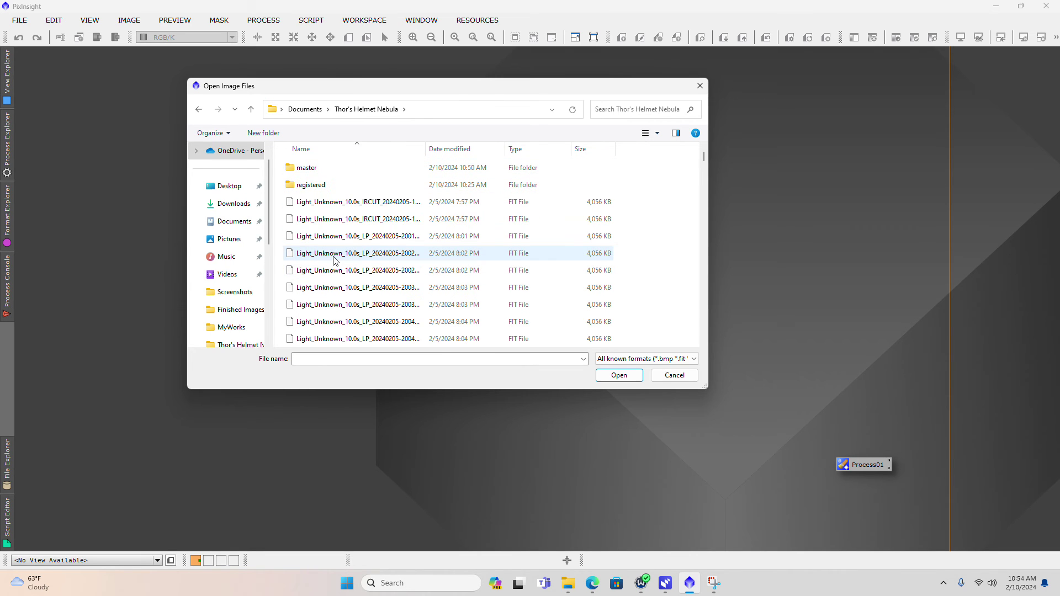
pyautogui.scroll(1, 331, 265)
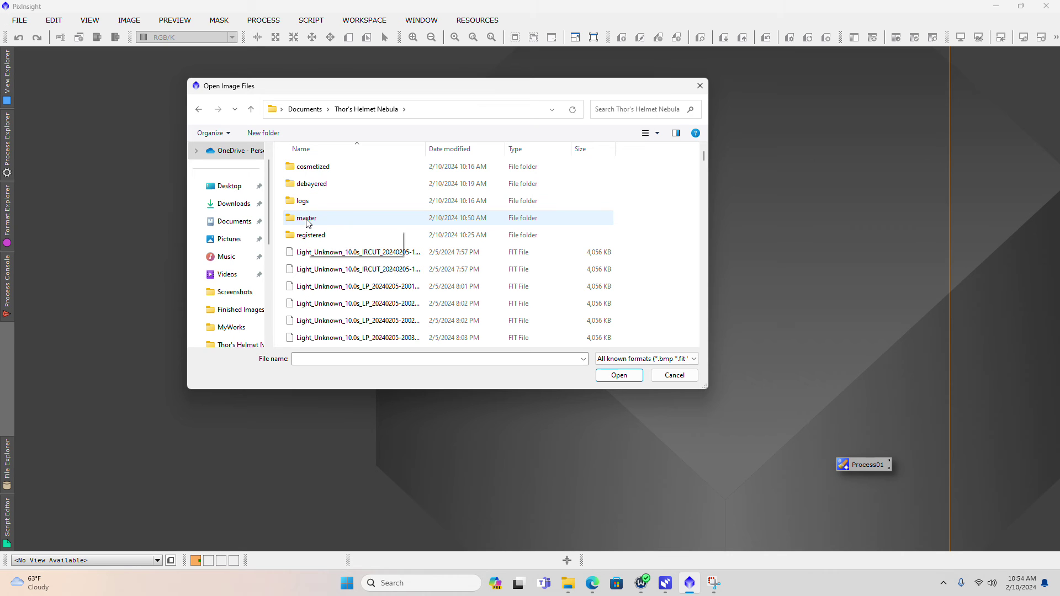
pyautogui.doubleClick(427, 148)
pyautogui.click(449, 184)
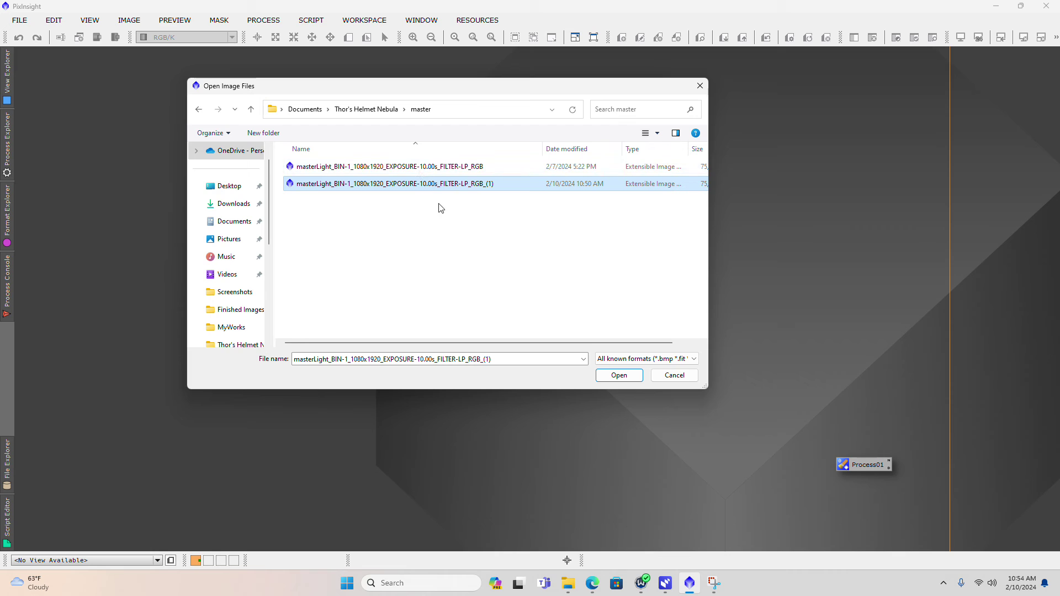
# Delete the cosmetized, debayered and registered folders from the Thor's Helmet Nebula folder
pyautogui.click(253, 111)
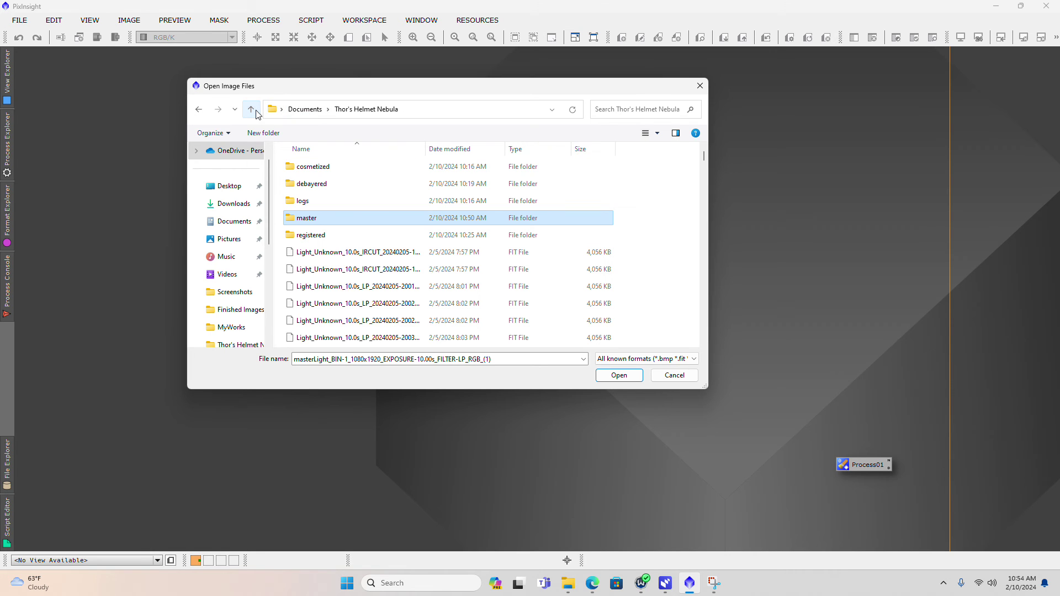
pyautogui.moveTo(442, 93); pyautogui.dragTo(431, 106)
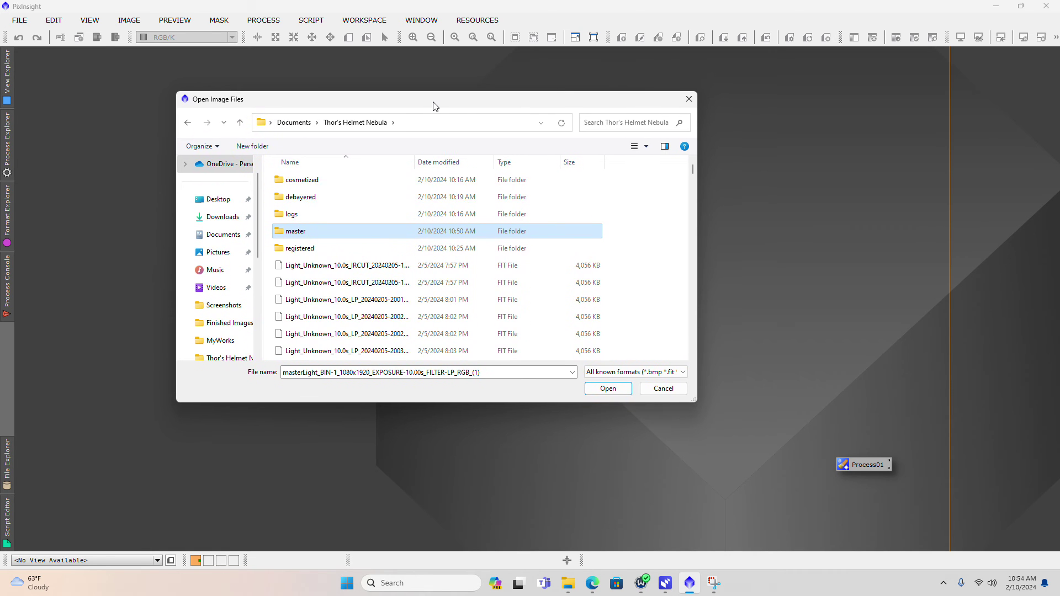
pyautogui.keyDown('ctrl'); pyautogui.click(312, 182); pyautogui.keyUp('ctrl')
pyautogui.keyDown('ctrl'); pyautogui.click(305, 199); pyautogui.keyUp('ctrl')
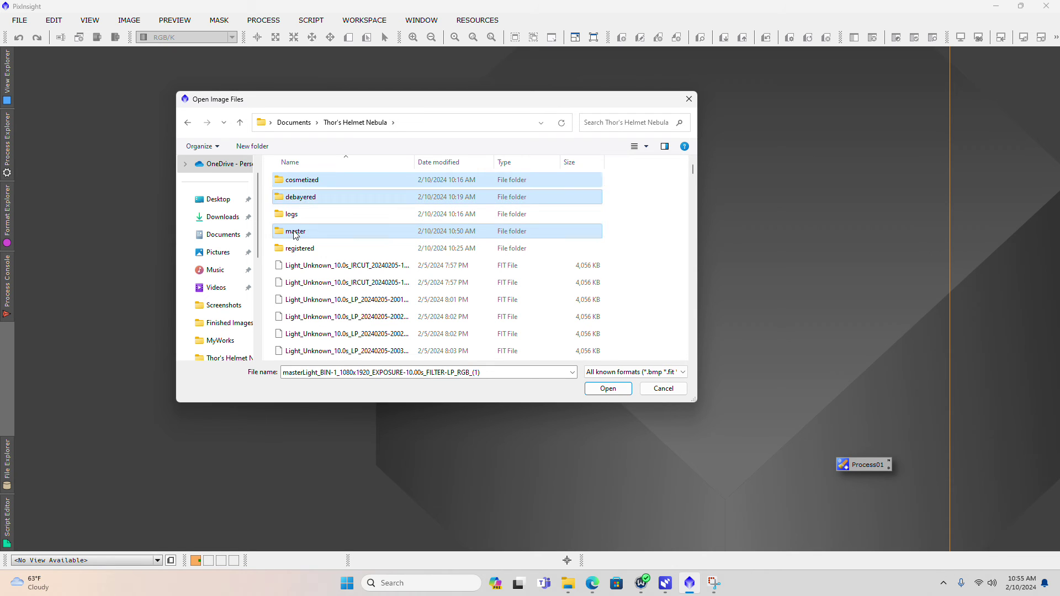
pyautogui.keyDown('ctrl'); pyautogui.click(298, 232); pyautogui.keyUp('ctrl')
pyautogui.keyDown('ctrl'); pyautogui.click(296, 249); pyautogui.keyUp('ctrl')
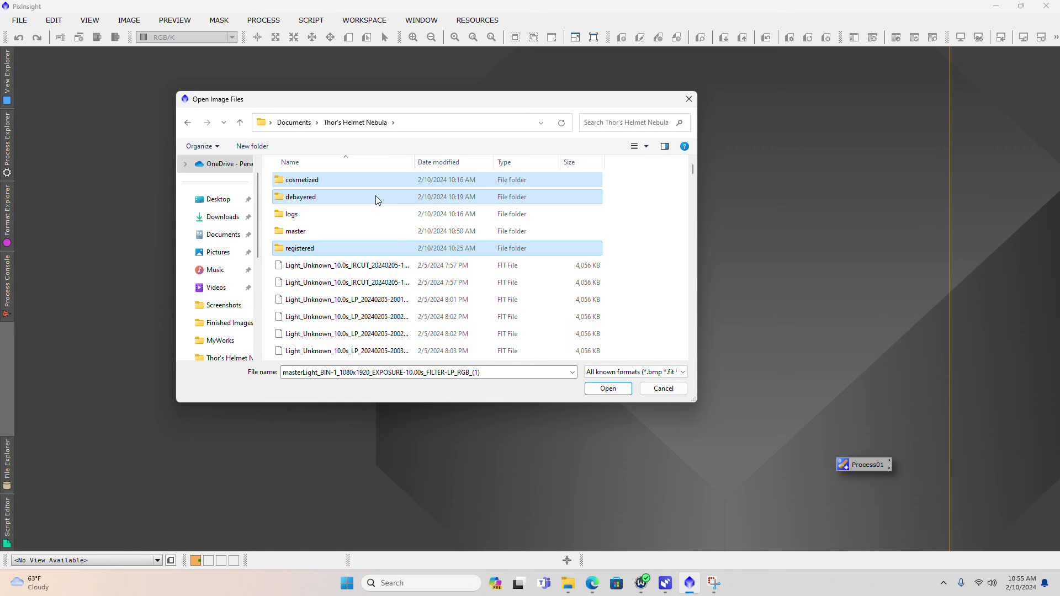
pyautogui.press('Delete')
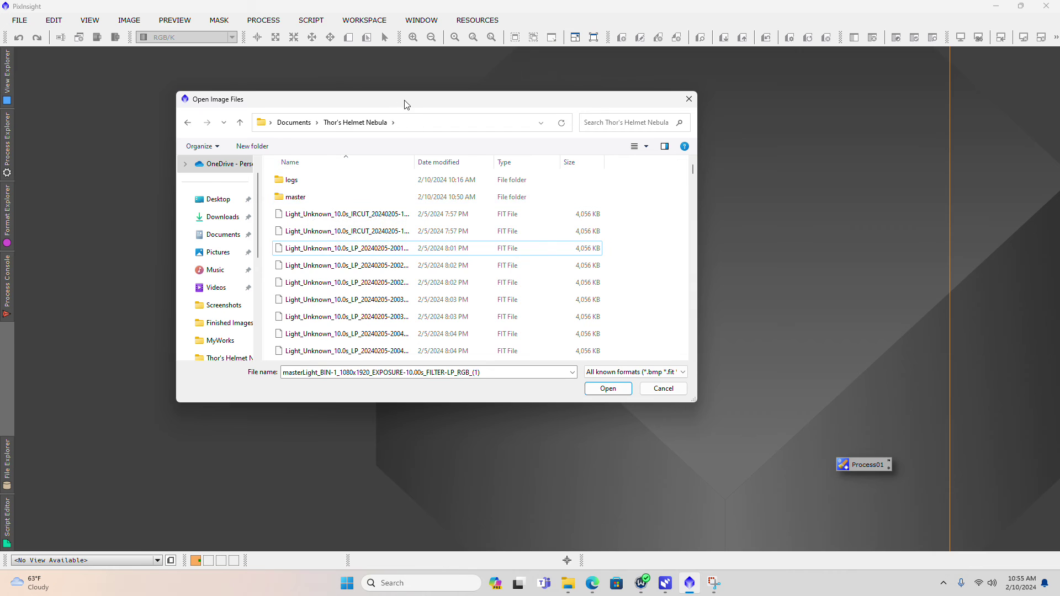
# Enter the master folder and select the newest masterLight _(1) file
pyautogui.moveTo(404, 104); pyautogui.dragTo(669, 110)
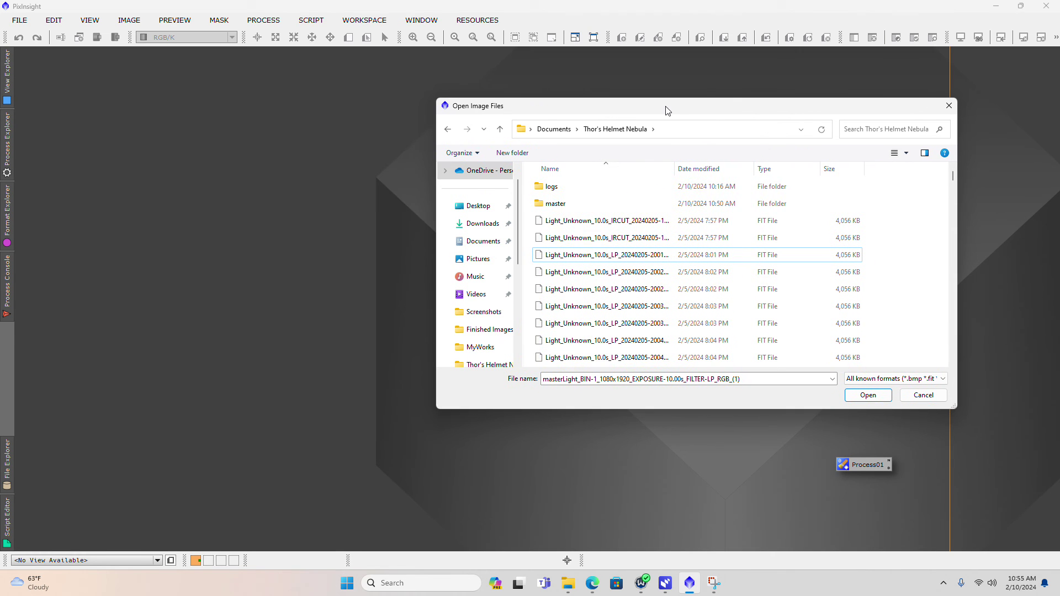
pyautogui.doubleClick(554, 207)
pyautogui.click(677, 206)
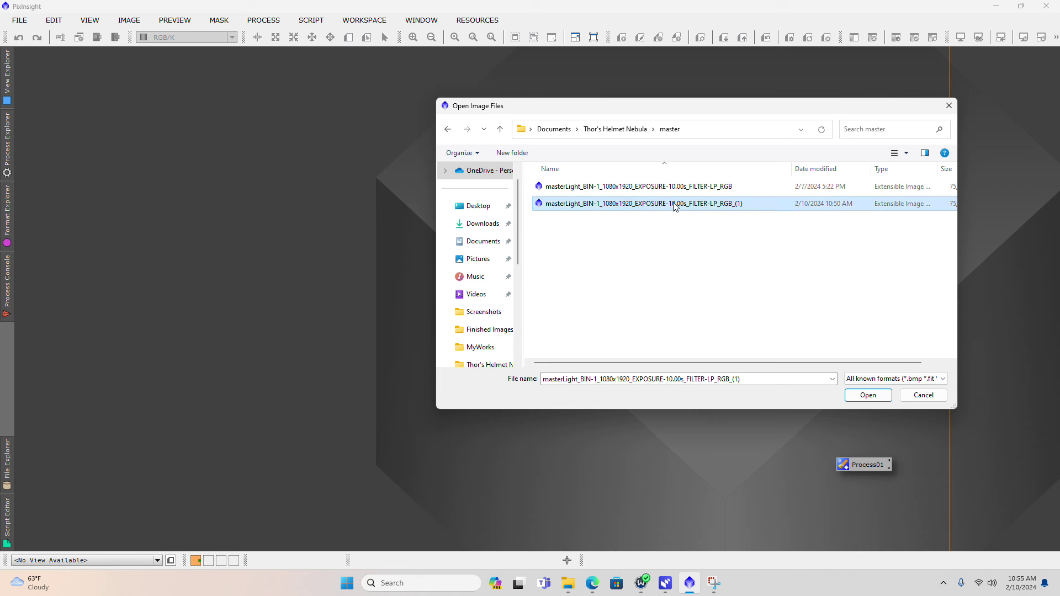
# Open the master light and spread out its integration, rejection_low and rejection_high windows
pyautogui.click(868, 395)
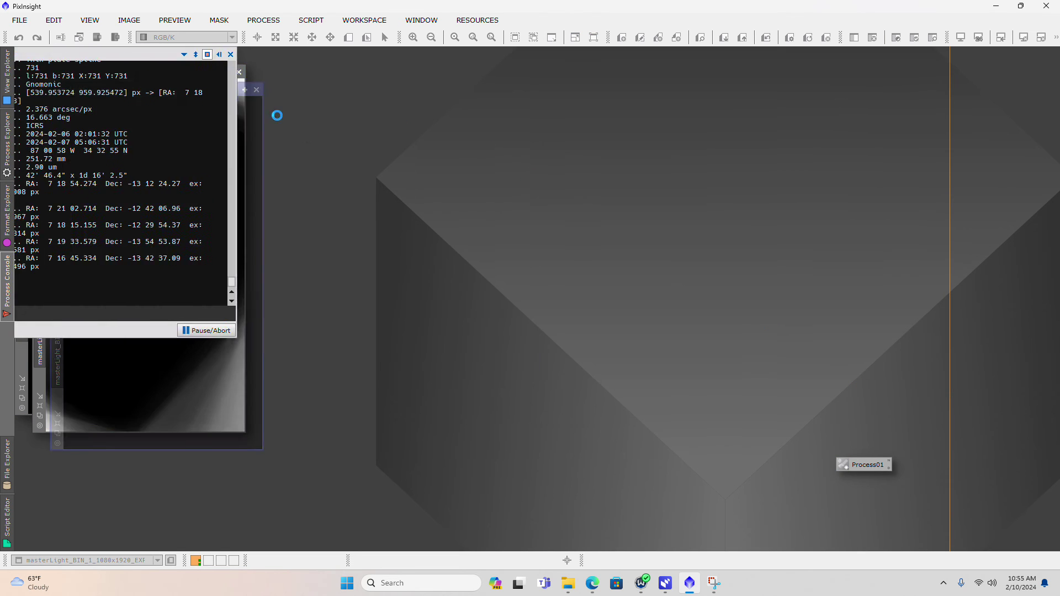
pyautogui.moveTo(190, 90); pyautogui.dragTo(365, 85)
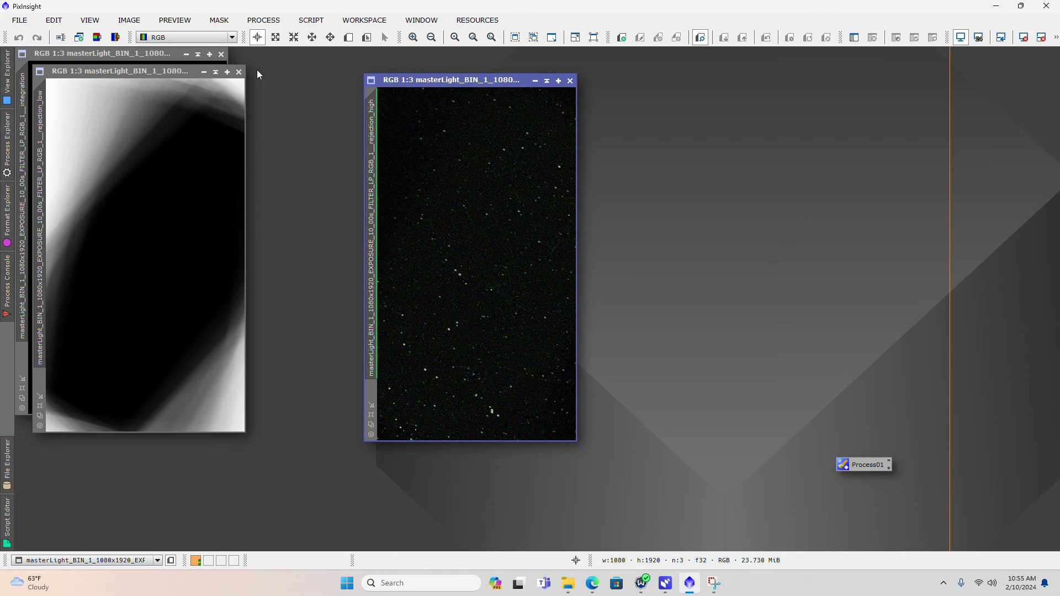
pyautogui.moveTo(154, 72); pyautogui.dragTo(258, 80)
pyautogui.moveTo(428, 80); pyautogui.dragTo(515, 79)
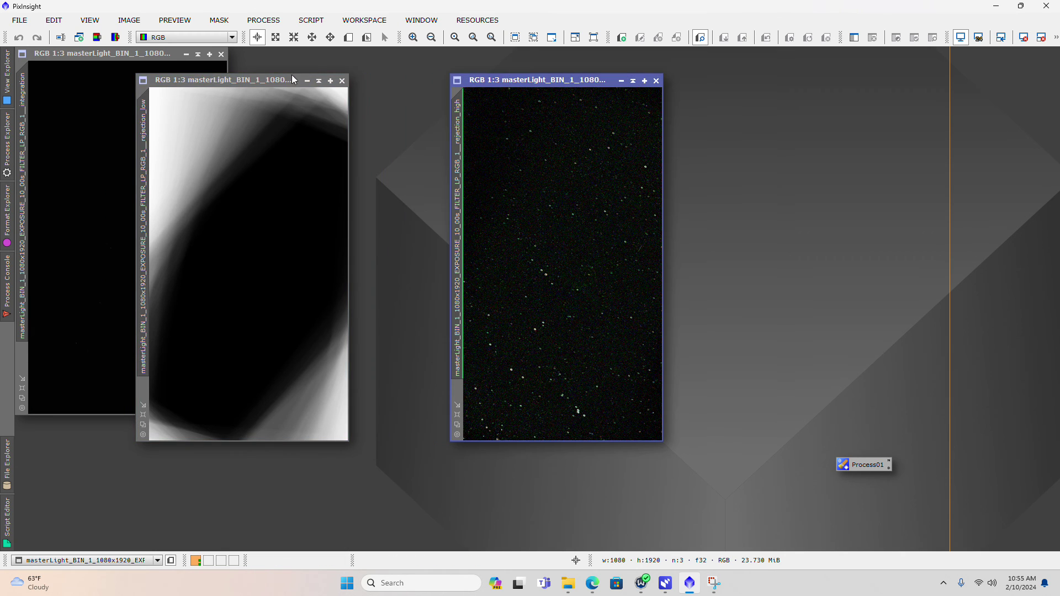
pyautogui.moveTo(293, 79); pyautogui.dragTo(392, 72)
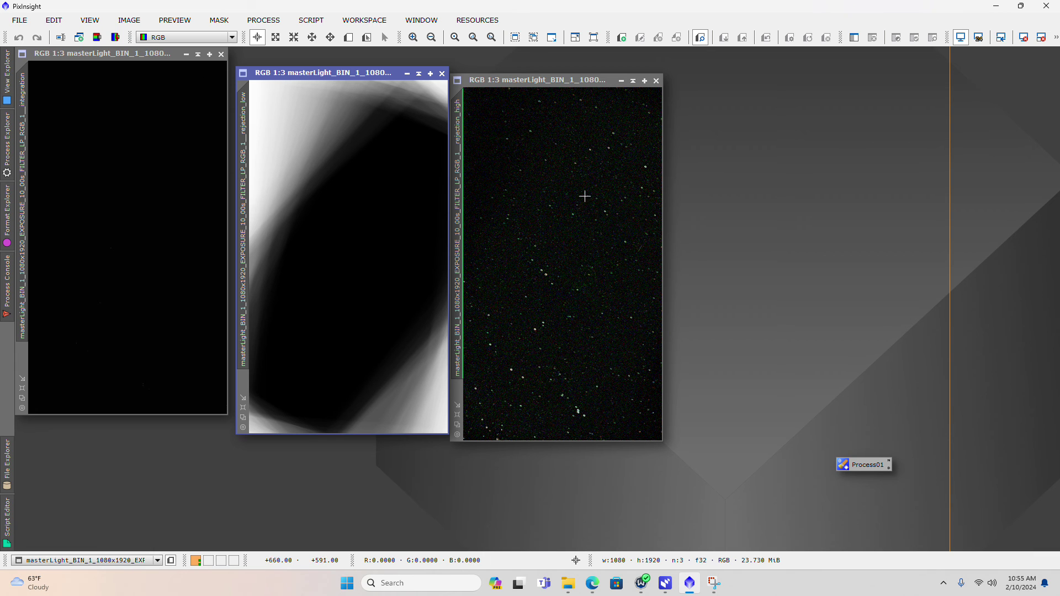
# Zoom into the rejection_high map, then close it
pyautogui.scroll(1, 635, 196)
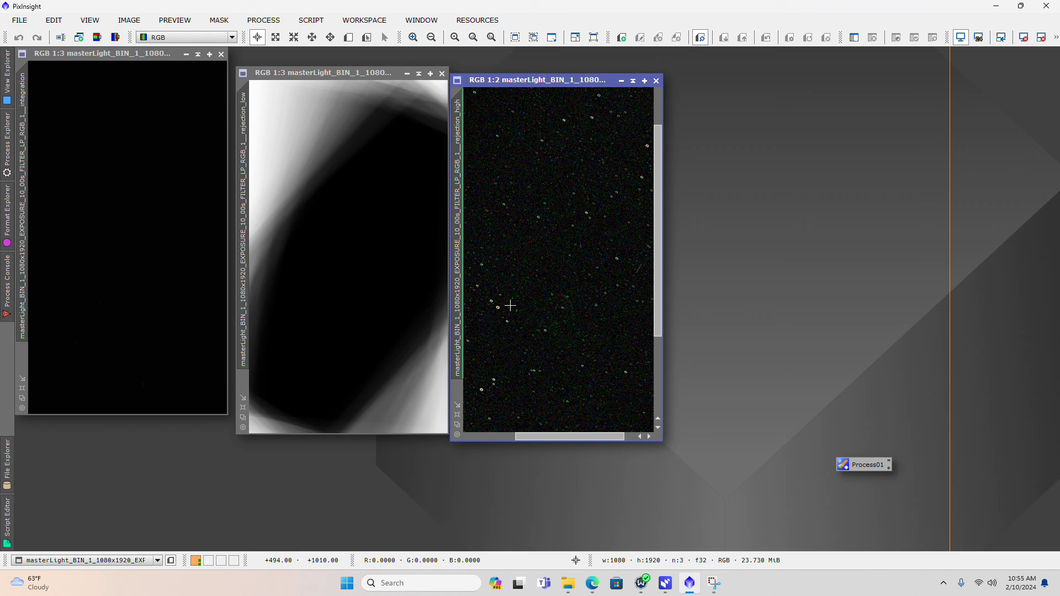
pyautogui.scroll(1, 529, 295)
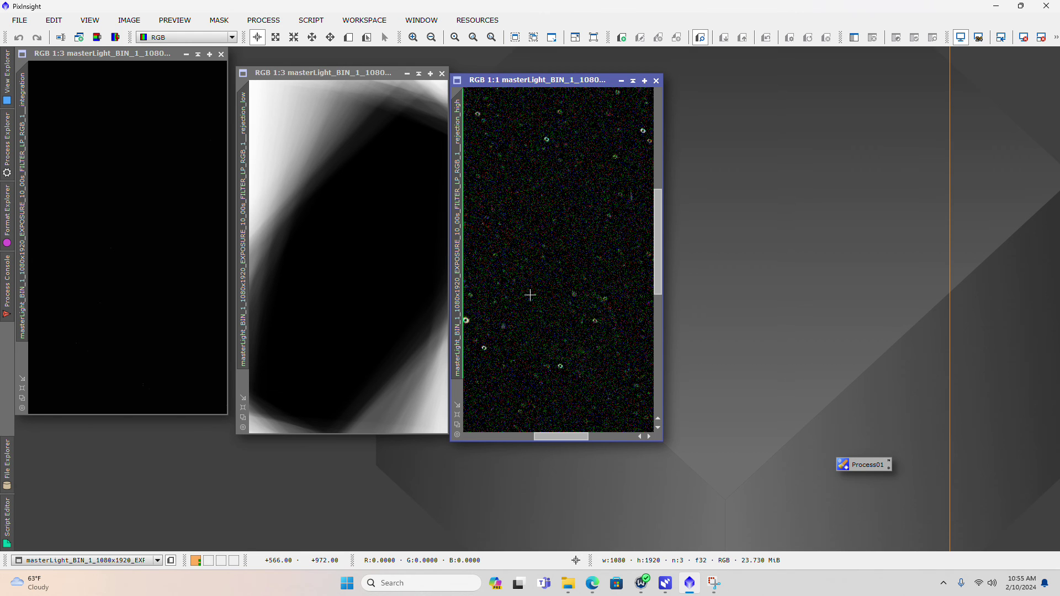
pyautogui.scroll(-3, 530, 295)
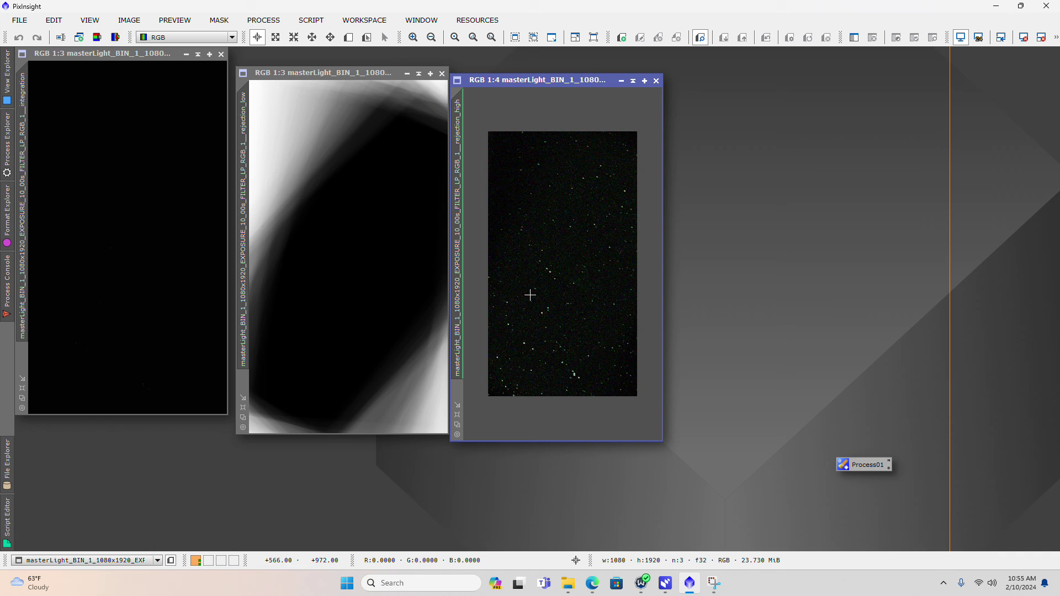
pyautogui.scroll(1, 529, 294)
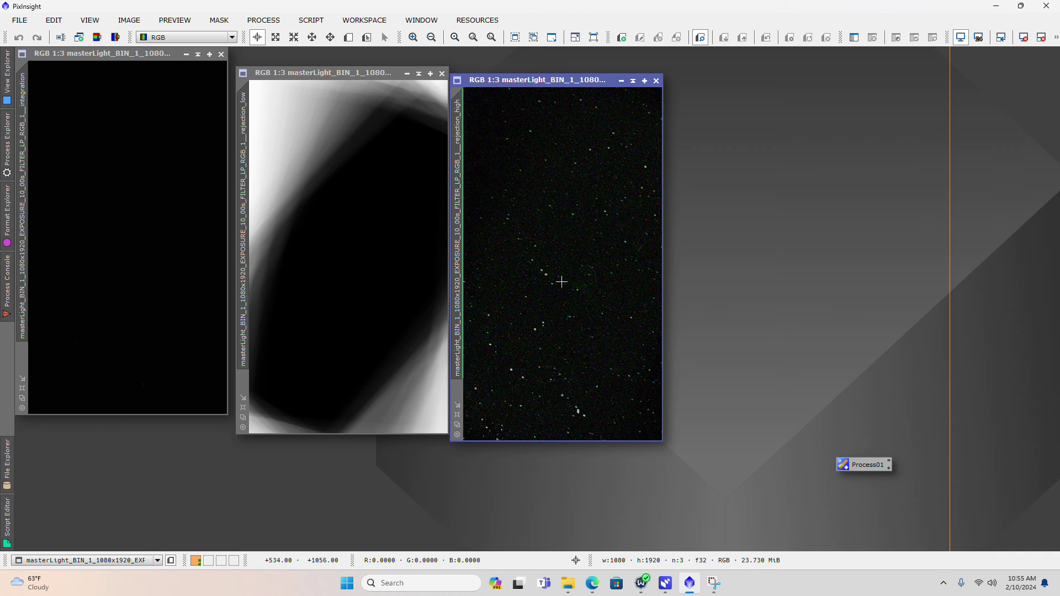
pyautogui.click(656, 80)
pyautogui.moveTo(355, 70); pyautogui.dragTo(371, 70)
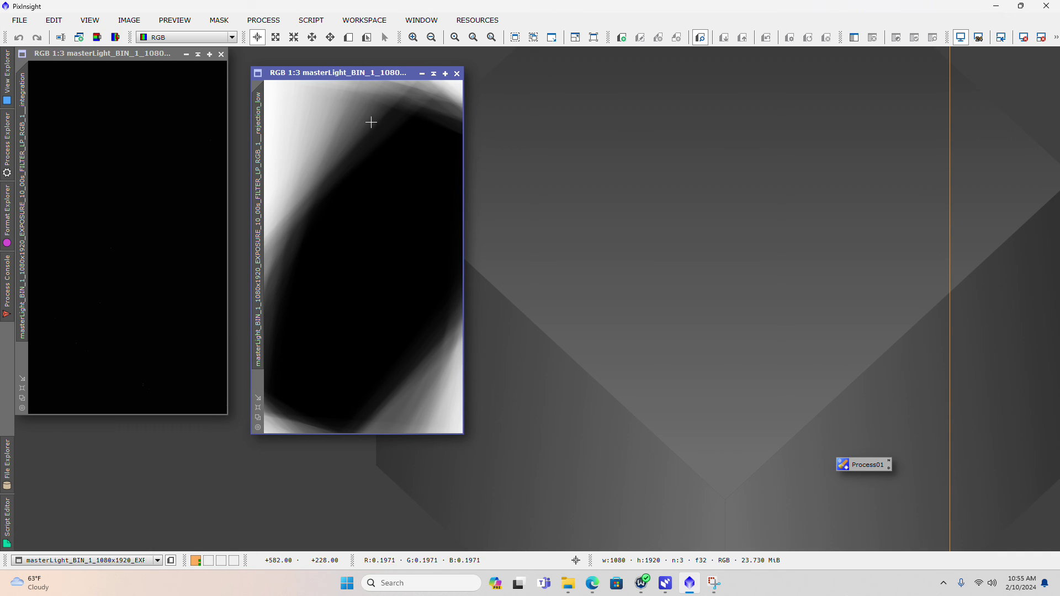
# Close rejection_low, keeping only the integration image, and launch ScreenTransferFunction
pyautogui.click(457, 74)
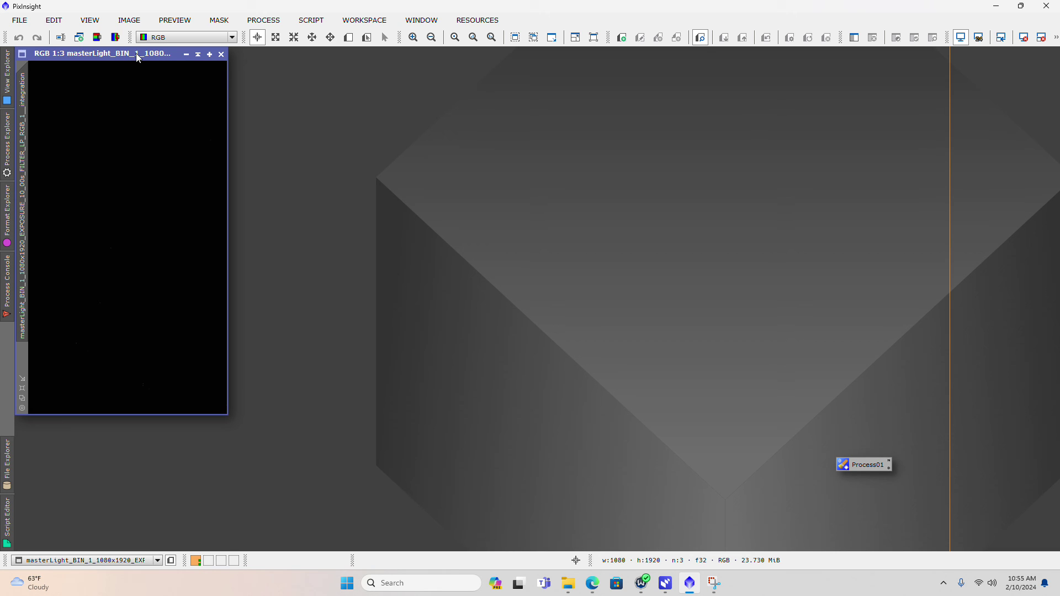
pyautogui.moveTo(132, 54); pyautogui.dragTo(236, 65)
pyautogui.click(264, 20)
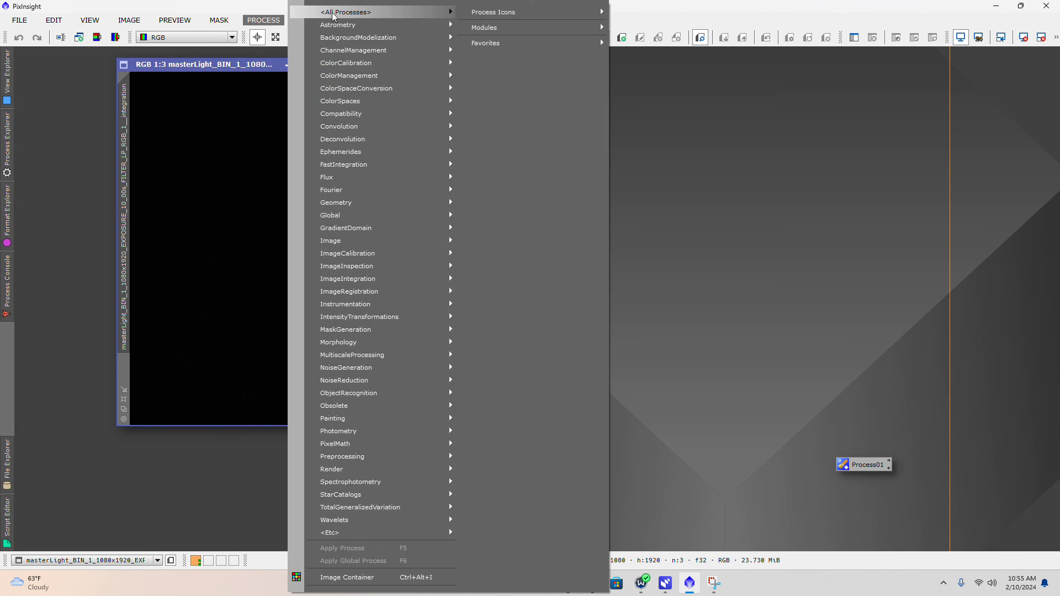
pyautogui.moveTo(345, 12)
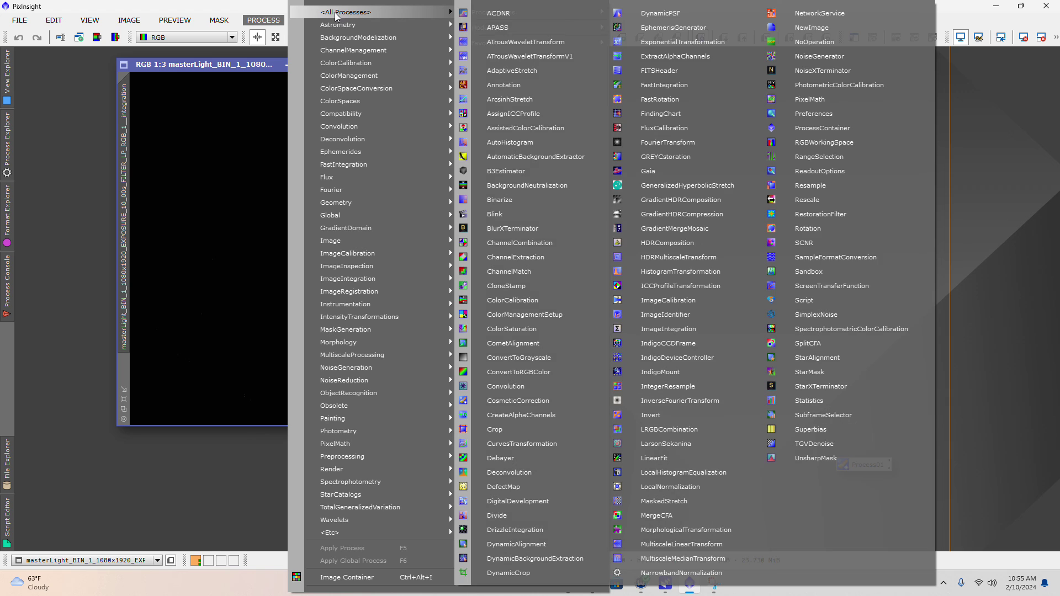
pyautogui.click(828, 286)
# Auto-stretch the integration image with STF, then reset it back to black
pyautogui.moveTo(860, 71); pyautogui.dragTo(845, 60)
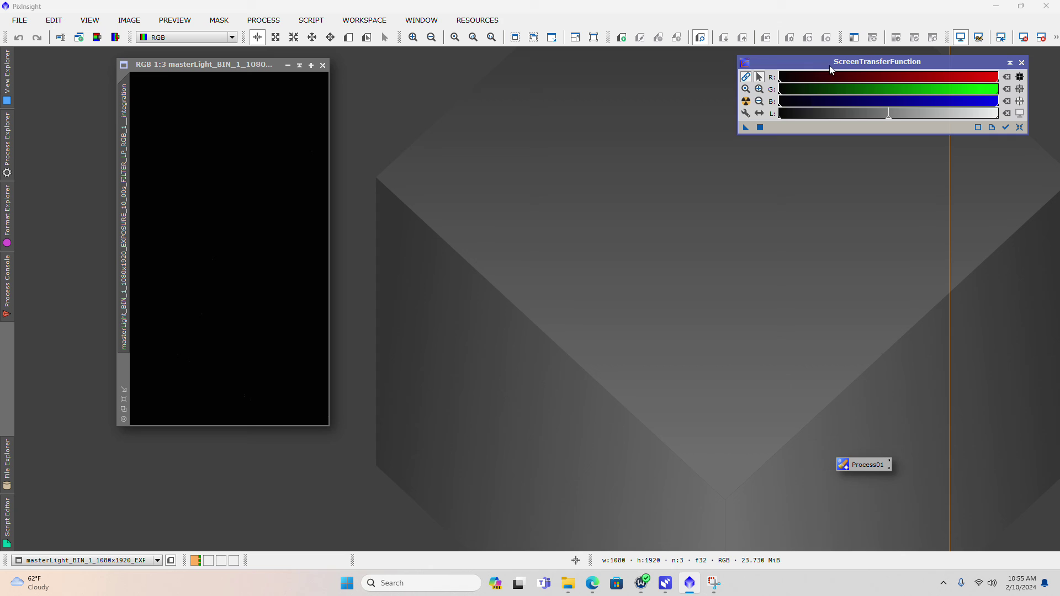
pyautogui.click(745, 101)
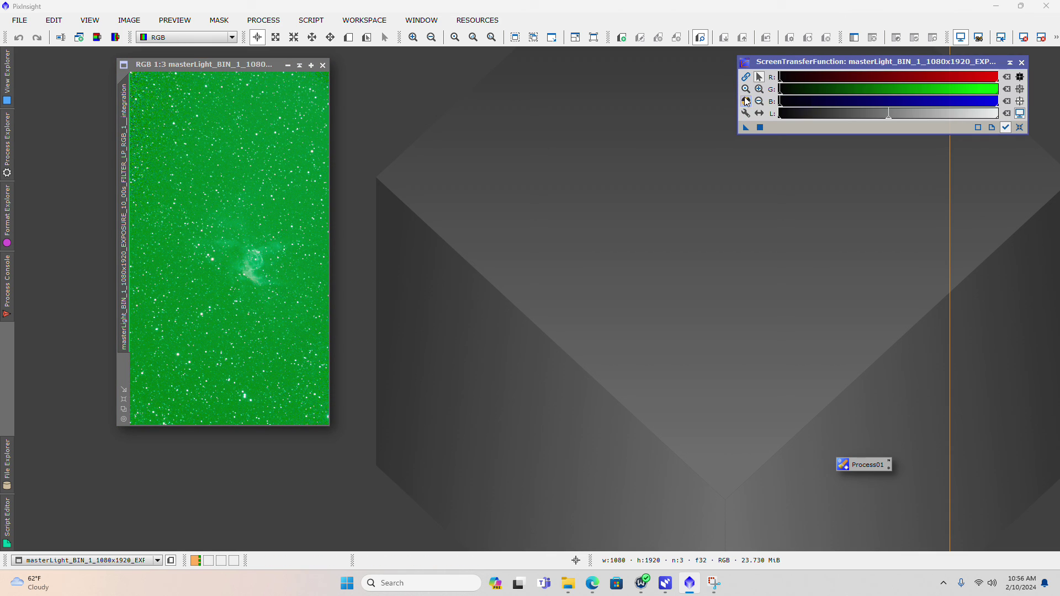
pyautogui.click(992, 128)
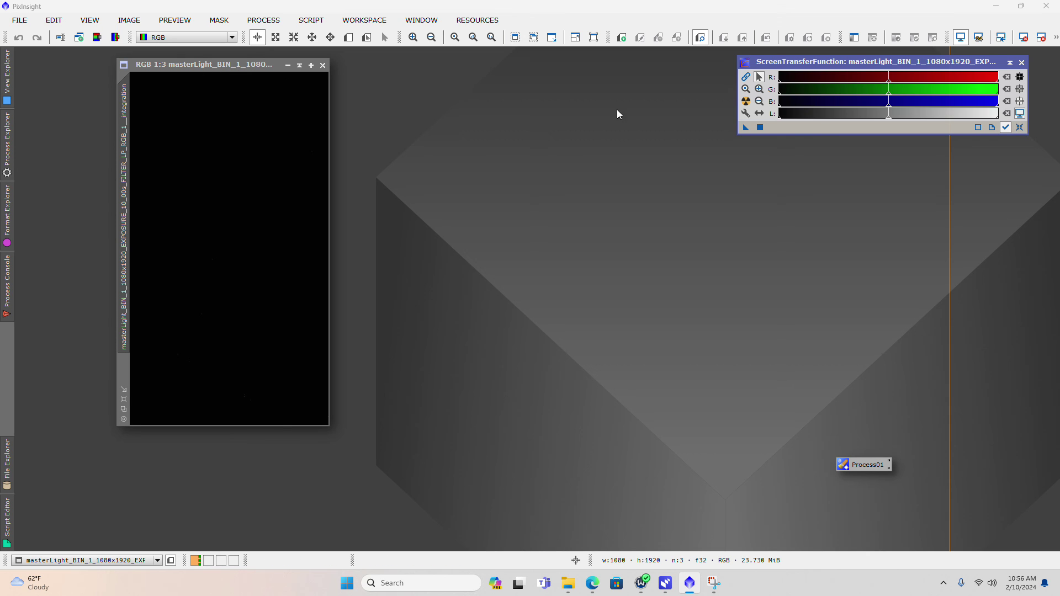
# Reapply the STF auto stretch and zoom in to inspect the green Thor's Helmet Nebula
pyautogui.click(746, 102)
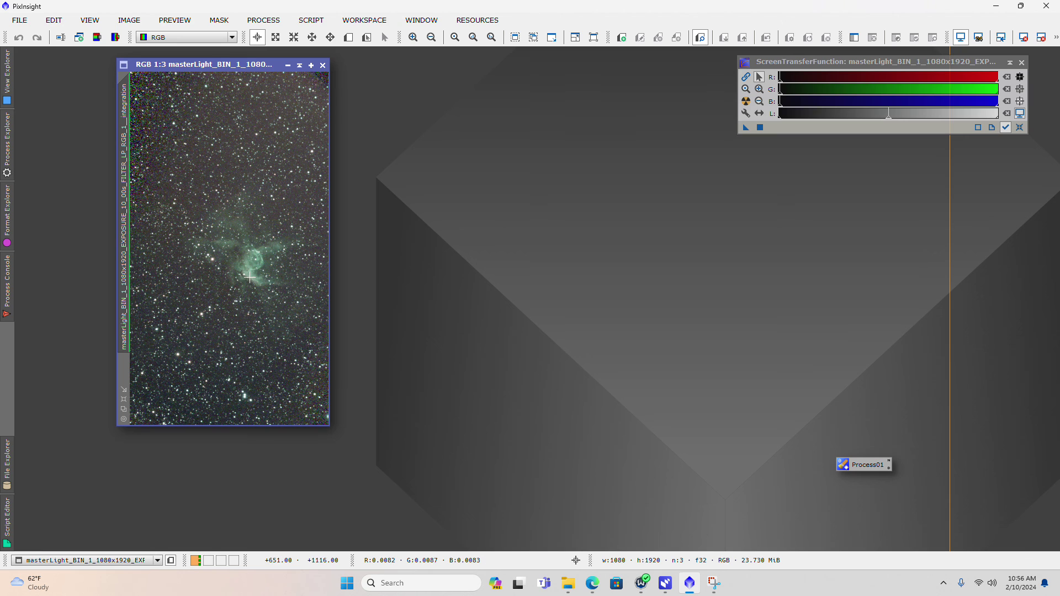
pyautogui.scroll(1, 250, 277)
pyautogui.scroll(-1, 250, 271)
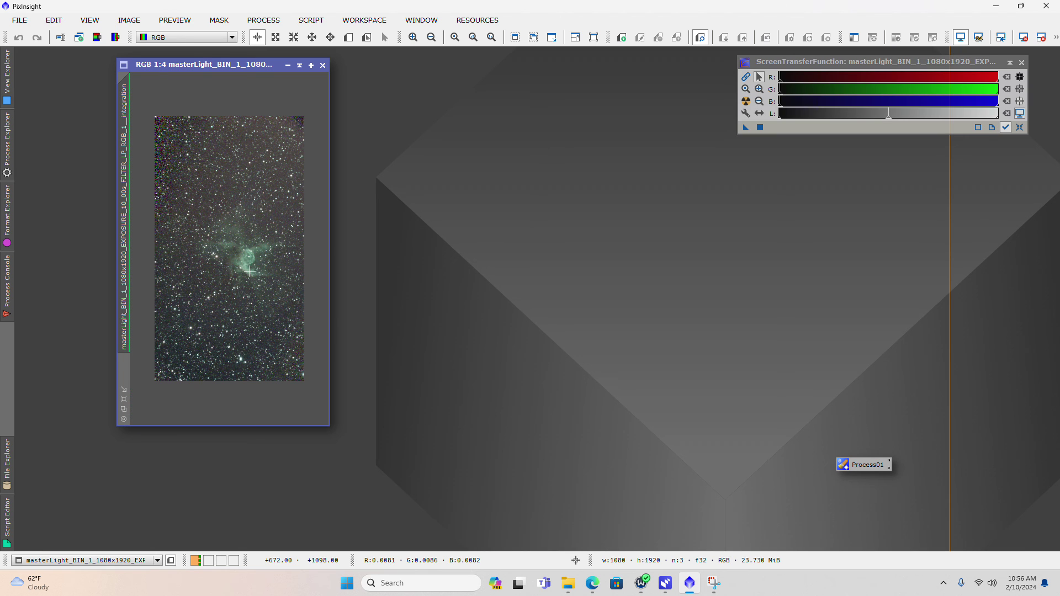
pyautogui.scroll(2, 249, 271)
pyautogui.scroll(-1, 249, 273)
pyautogui.scroll(-1, 248, 273)
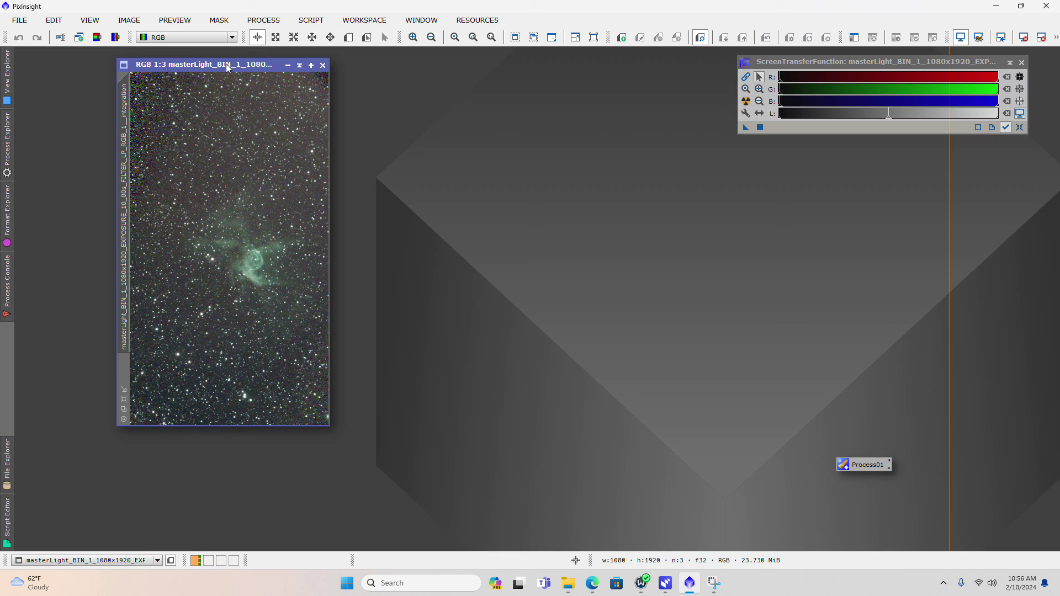
pyautogui.moveTo(226, 65); pyautogui.dragTo(227, 84)
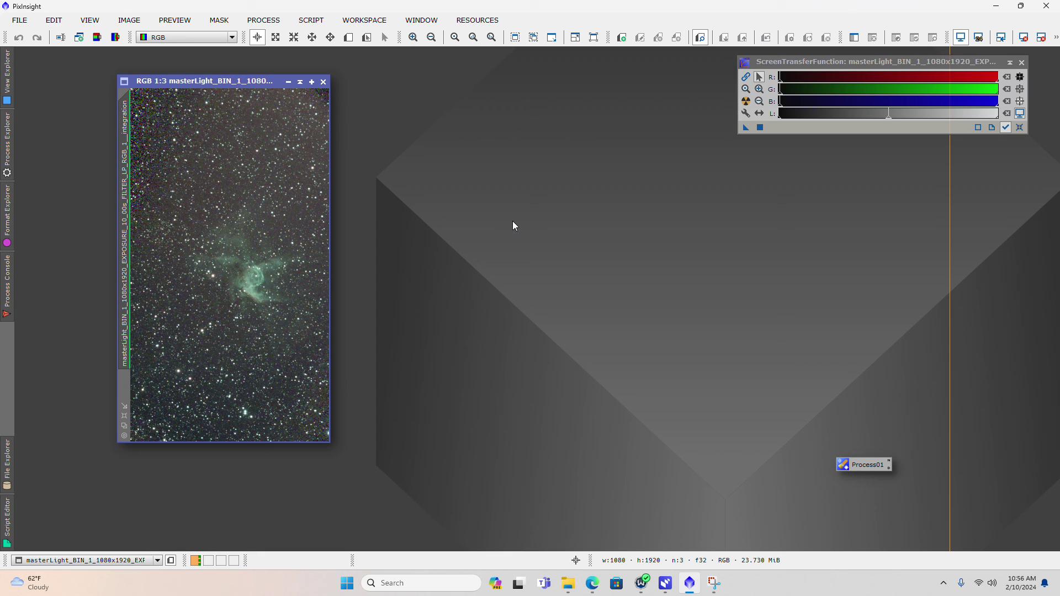
pyautogui.click(863, 467)
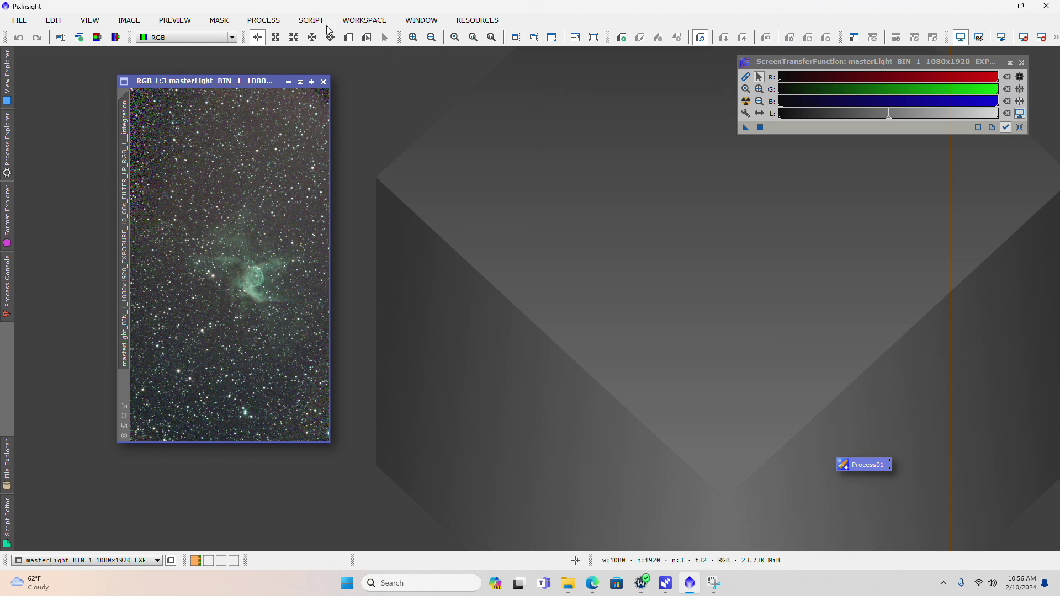
pyautogui.click(311, 21)
pyautogui.moveTo(432, 40)
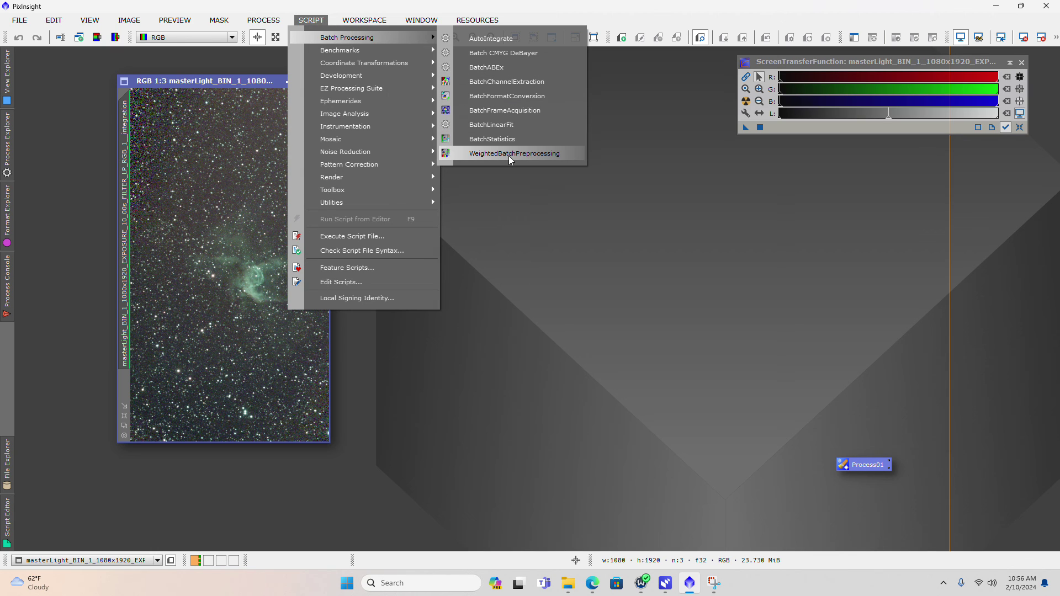
pyautogui.click(694, 354)
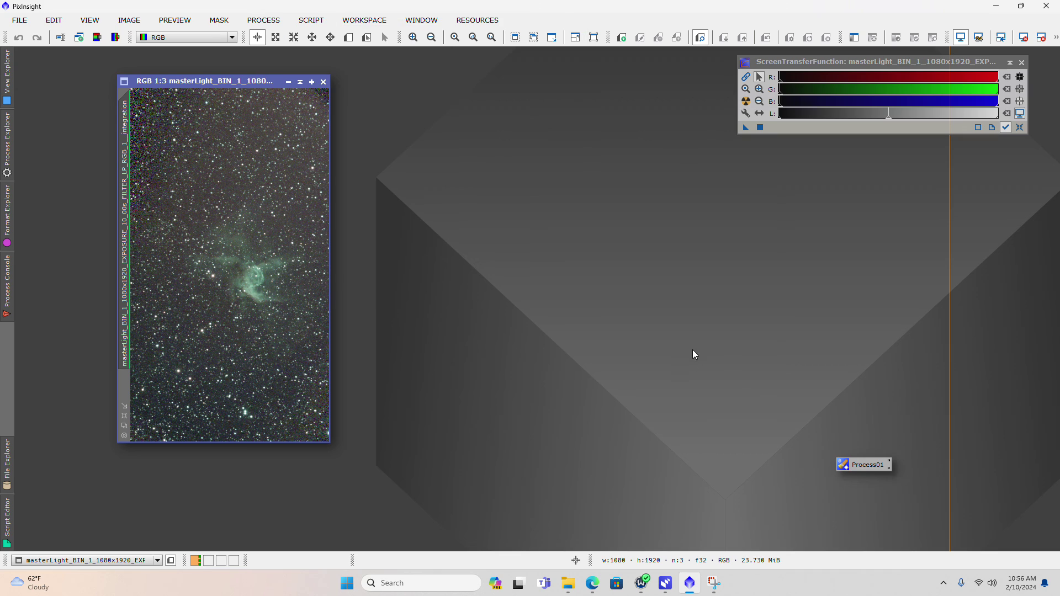